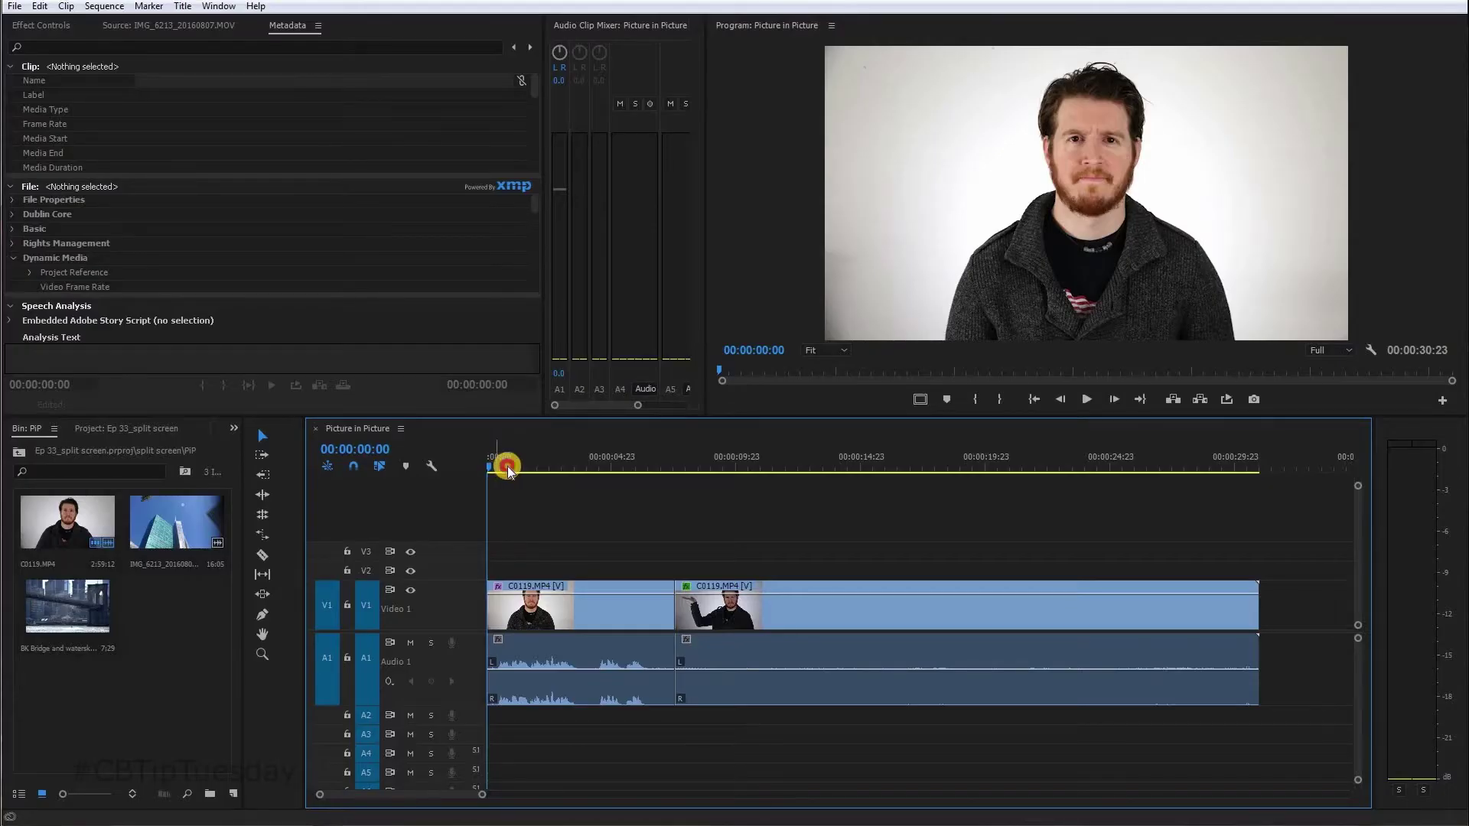
Step: Mark IMG_6213_20160807.MOV from 00:00:03:00 for a duration of 00:00:05:07 and place only its video on V2 over the end of the first C0119.MP4 clip
drag(507, 467, 567, 469)
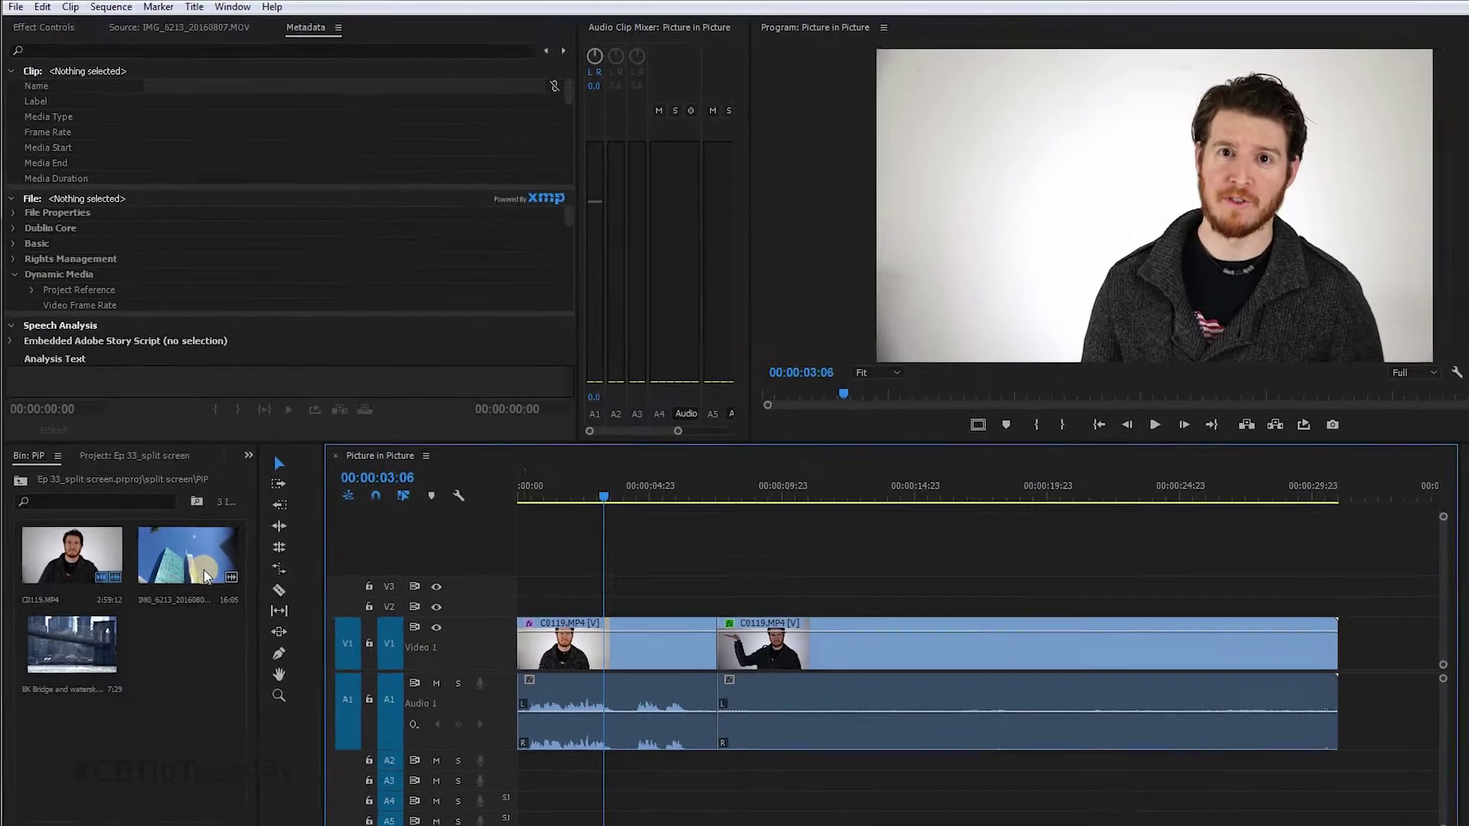
double_click(203, 570)
click(40, 394)
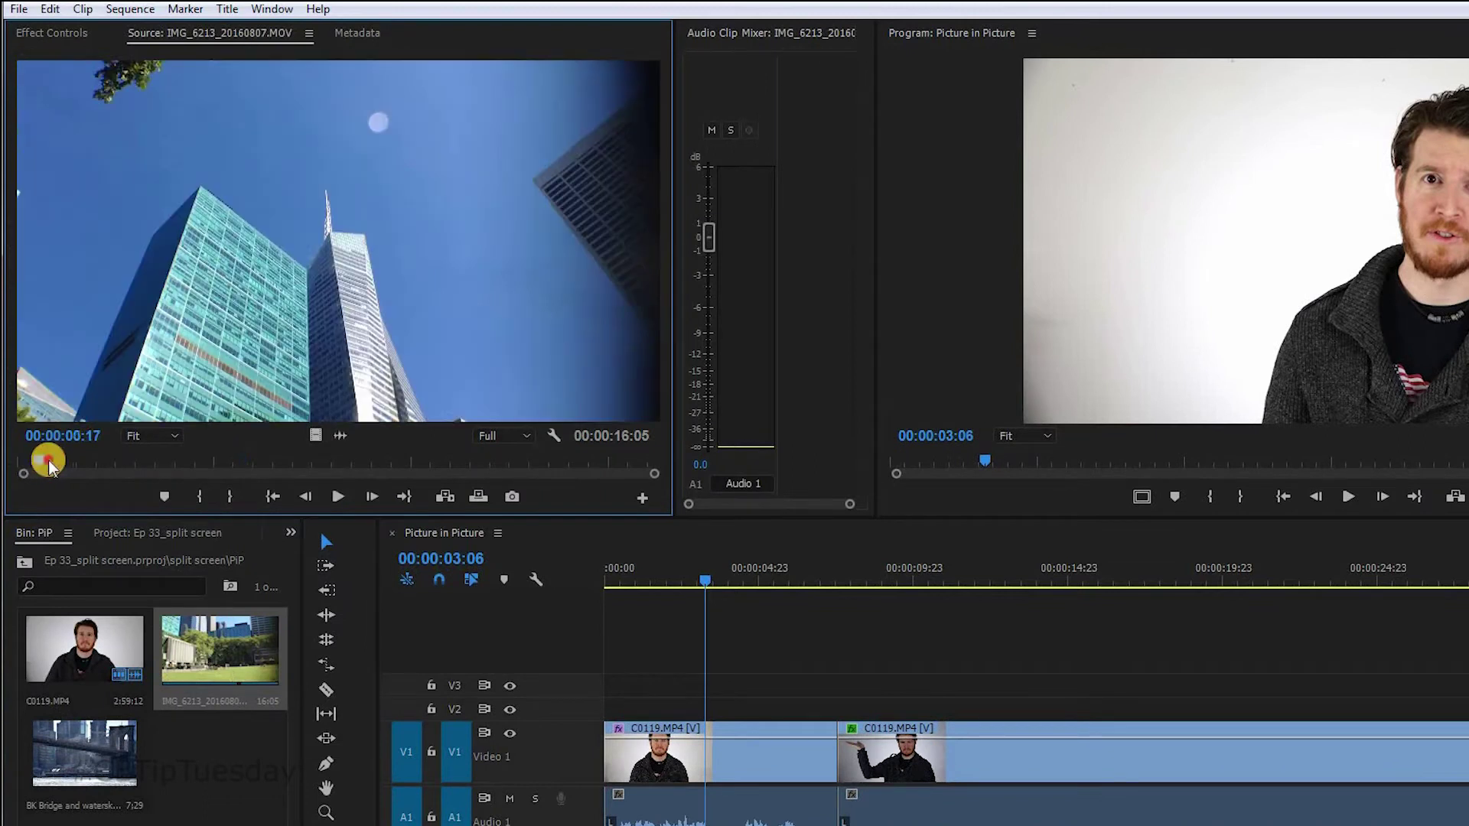
drag(50, 465, 139, 477)
key(i)
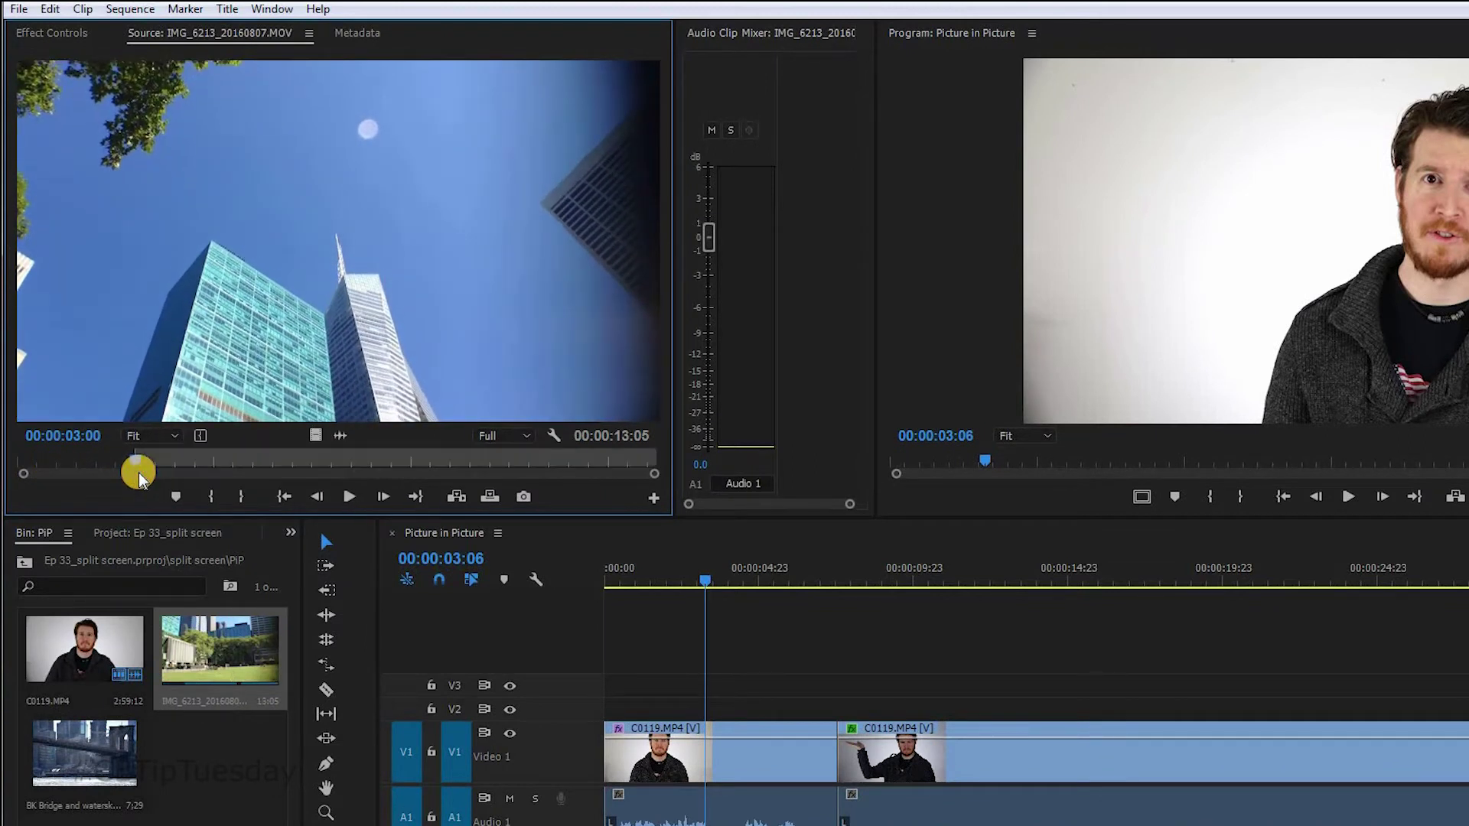
key(space)
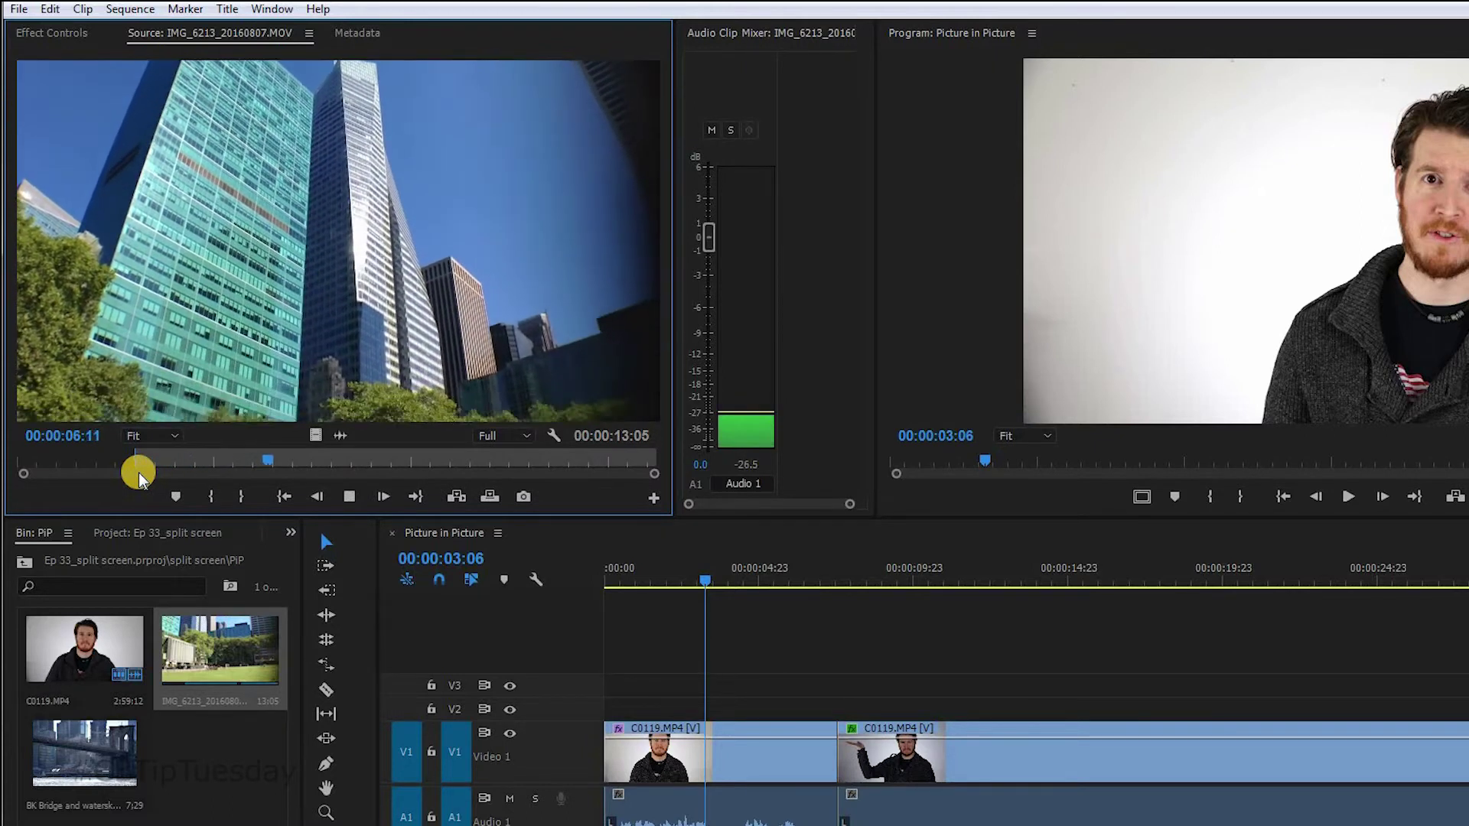
key(o)
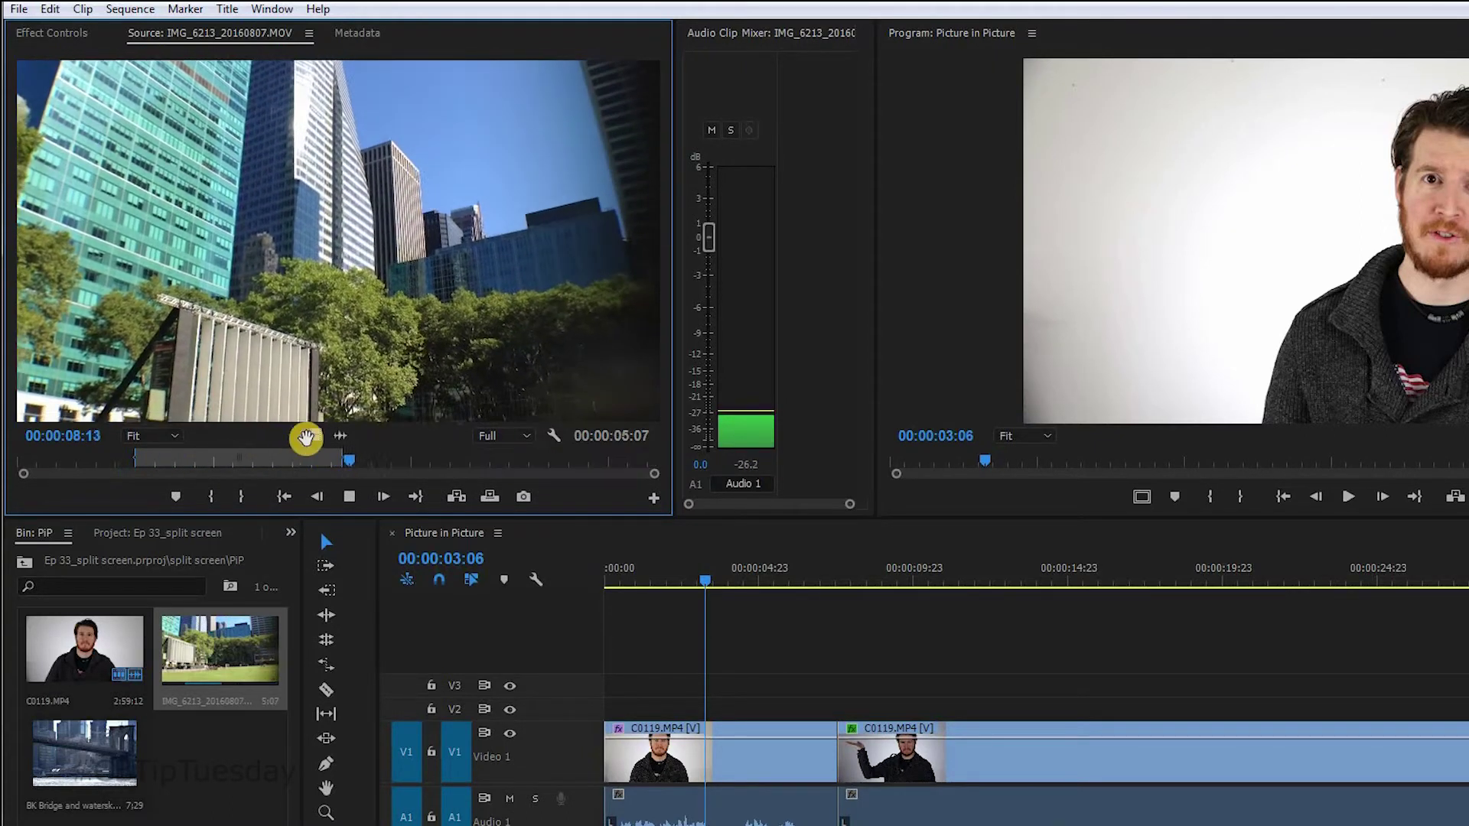
drag(306, 438, 679, 697)
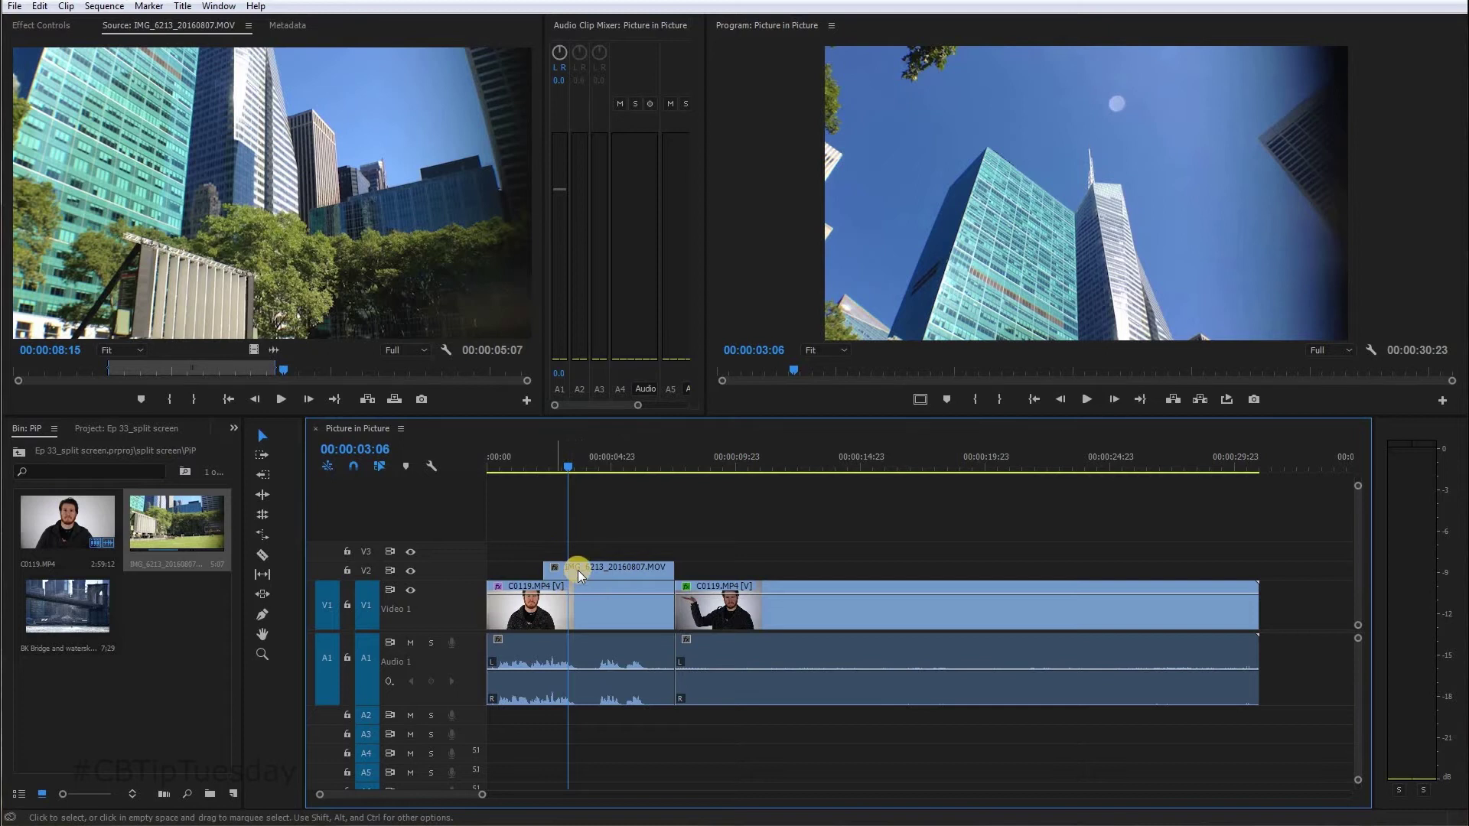
Step: Scale the IMG_6213_20160807.MOV overlay to 33 and set its position to 612, 343
click(421, 330)
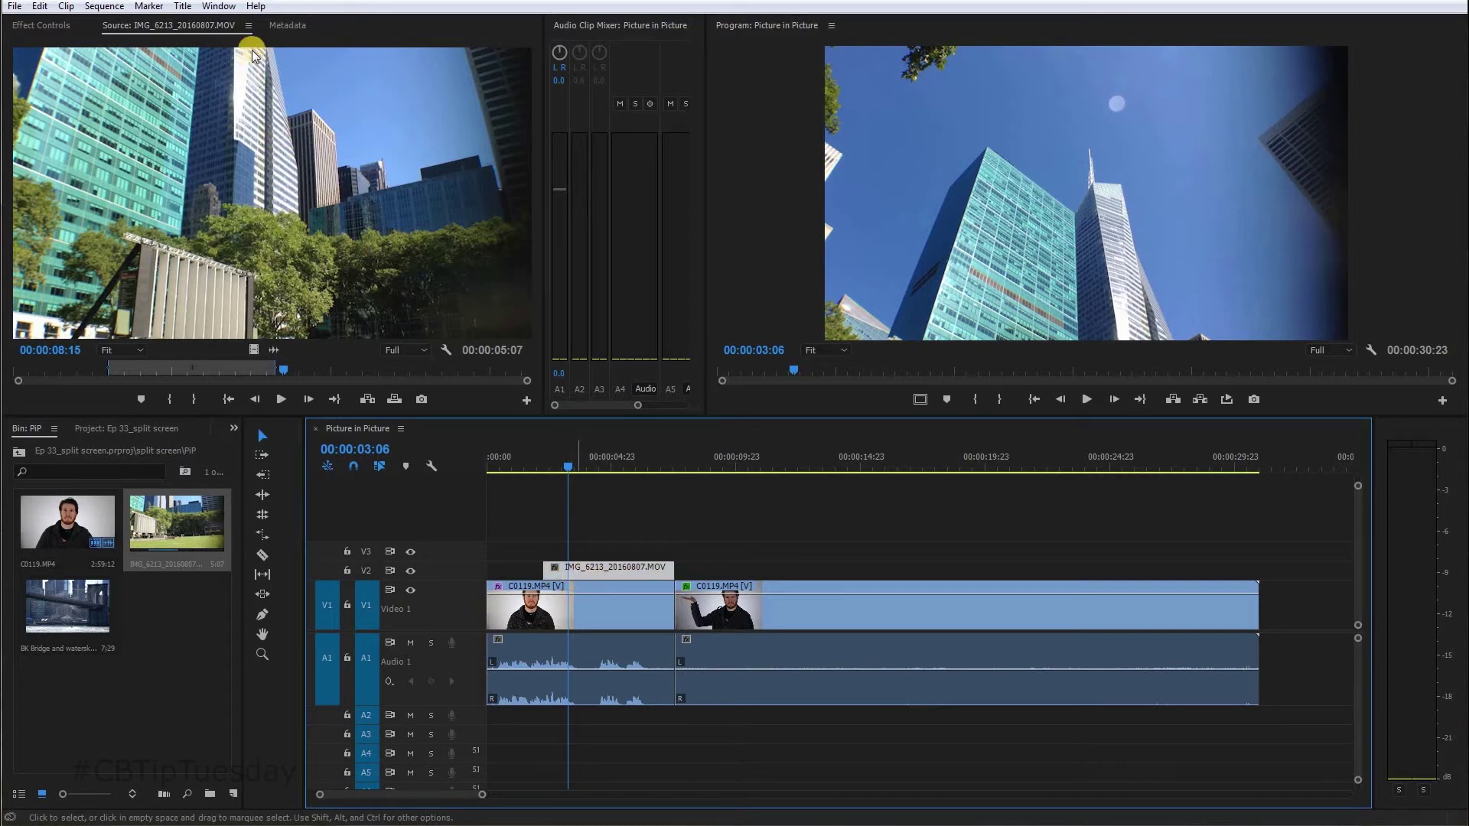
click(44, 25)
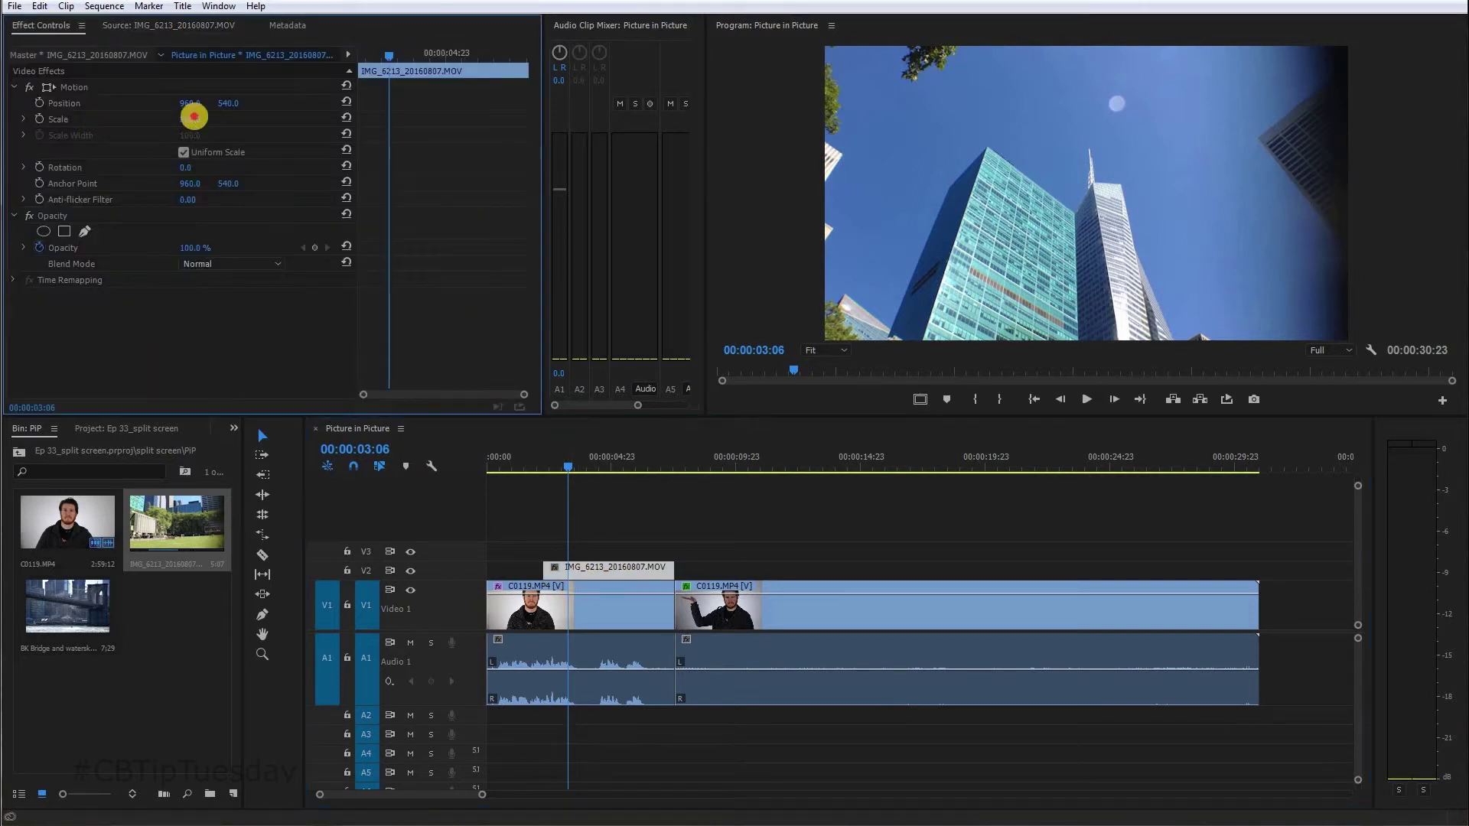
drag(135, 162, 121, 191)
drag(191, 119, 199, 119)
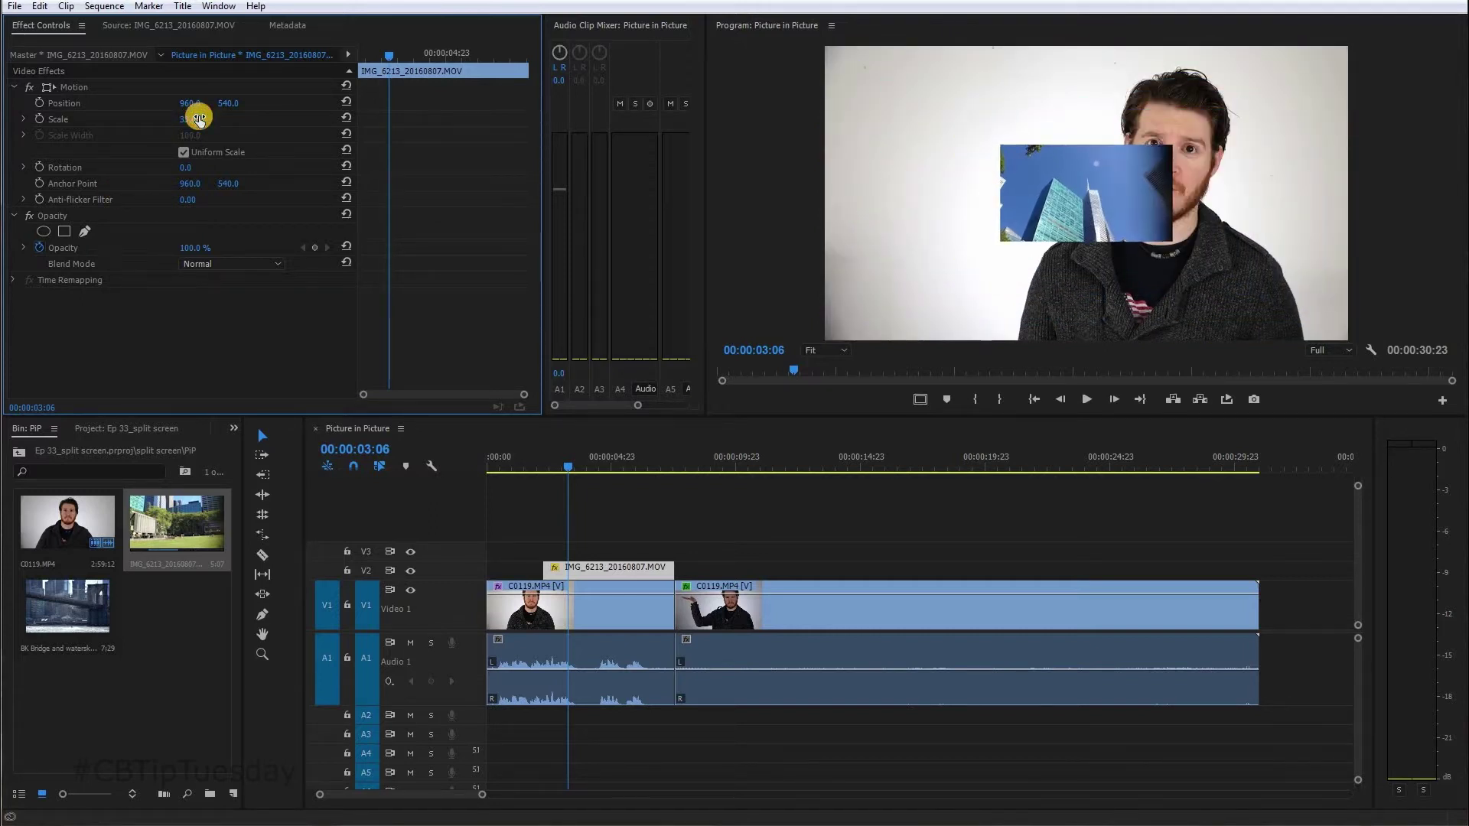
drag(190, 104, 0, 108)
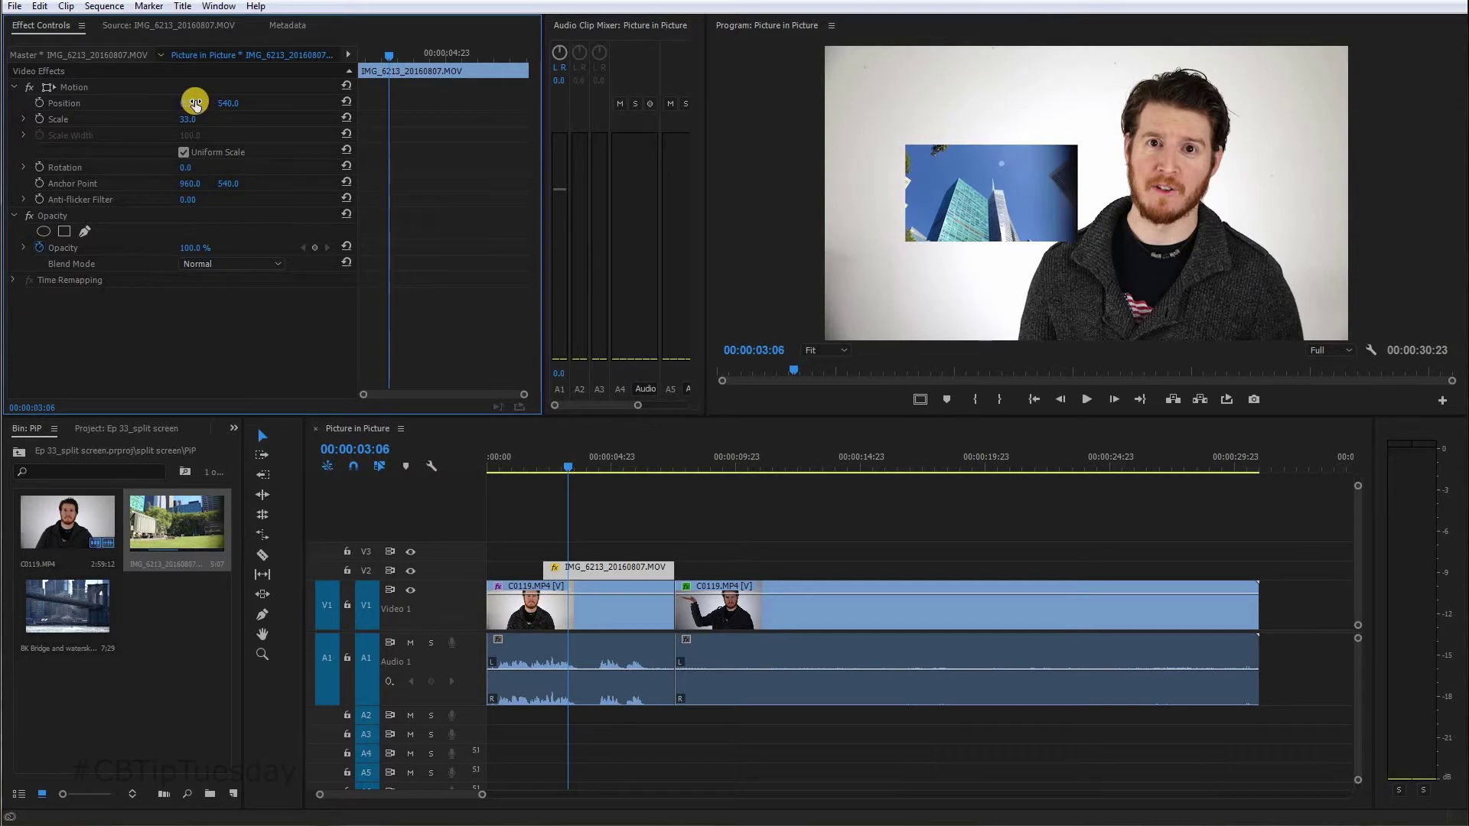
drag(278, 104, 151, 95)
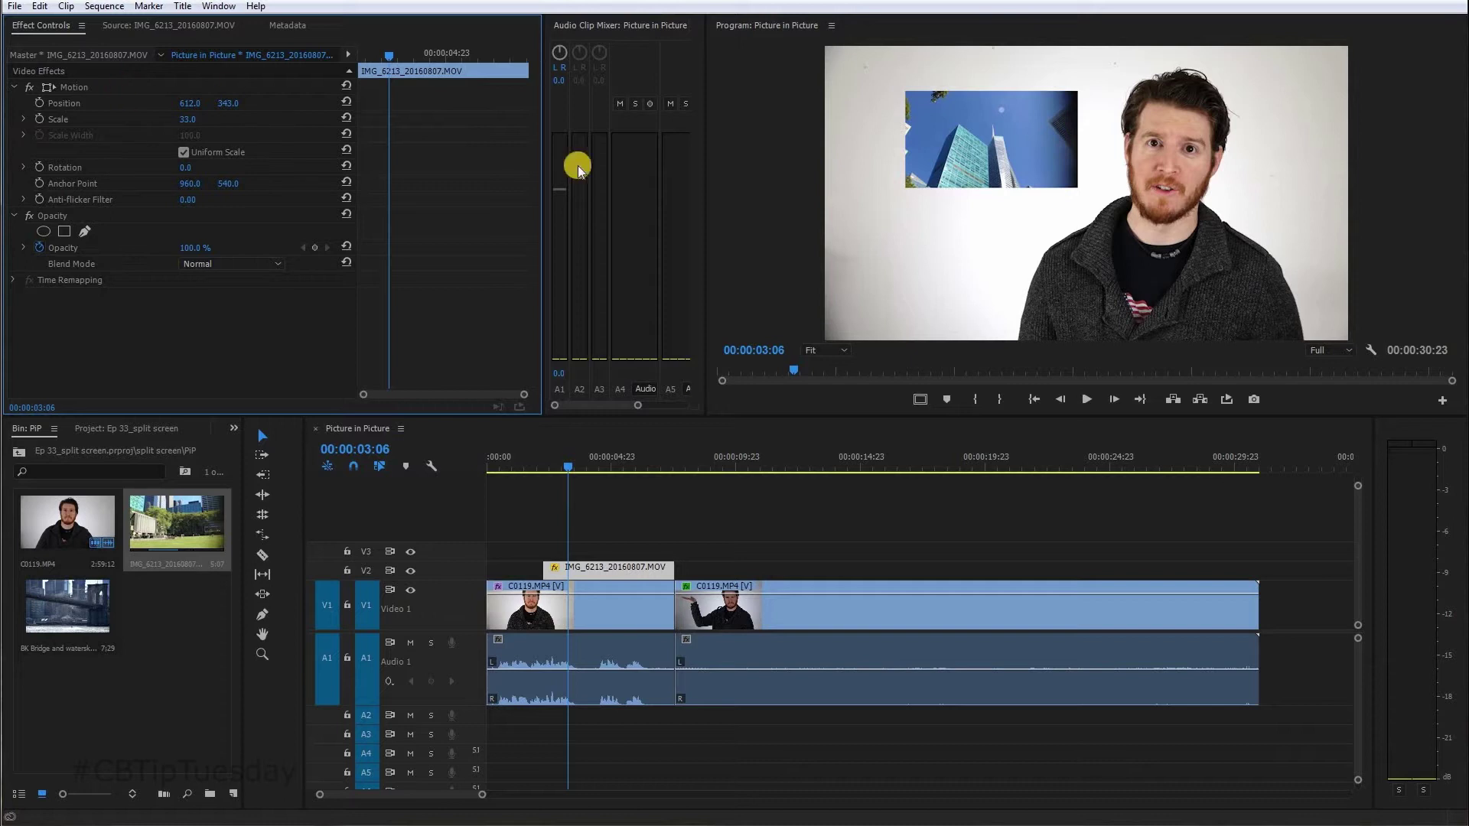
Step: Reposition and shrink the building overlay directly in the program preview to about position 541.8, 303 and scale 29.4
click(902, 97)
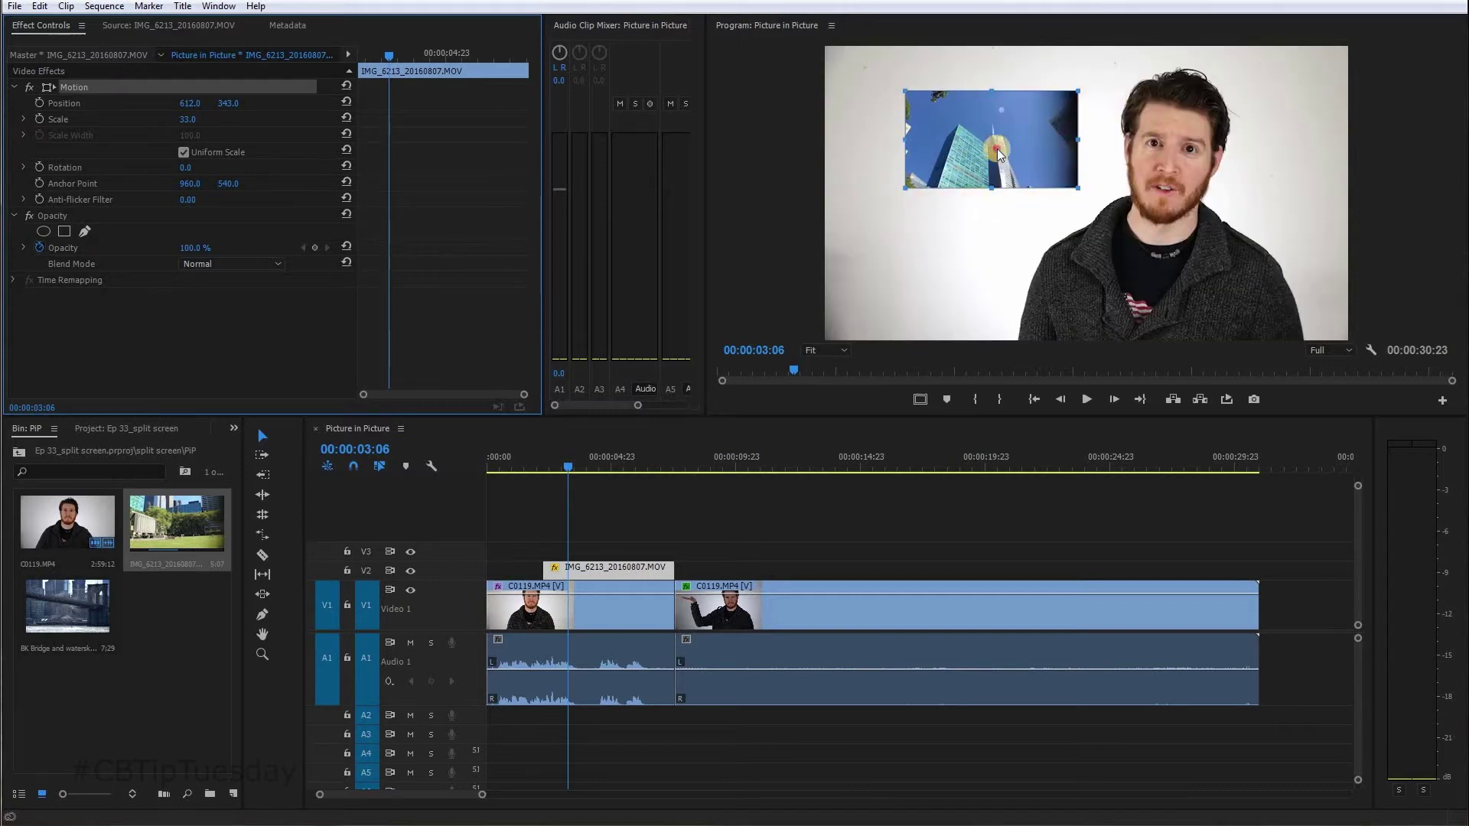
drag(998, 153, 1123, 243)
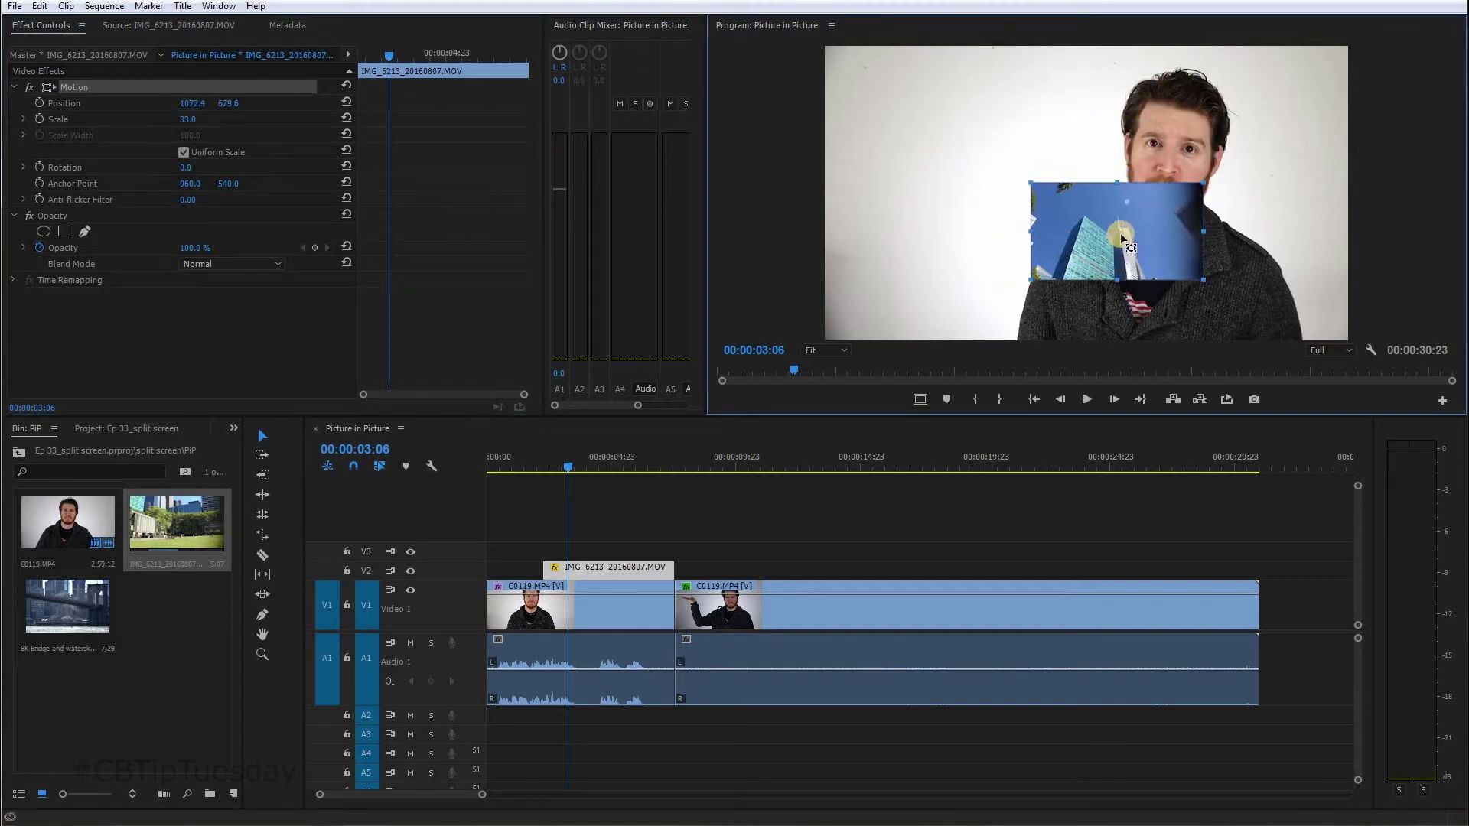
mouse_move(987, 131)
mouse_down()
mouse_move(1006, 140)
mouse_move(995, 131)
mouse_up()
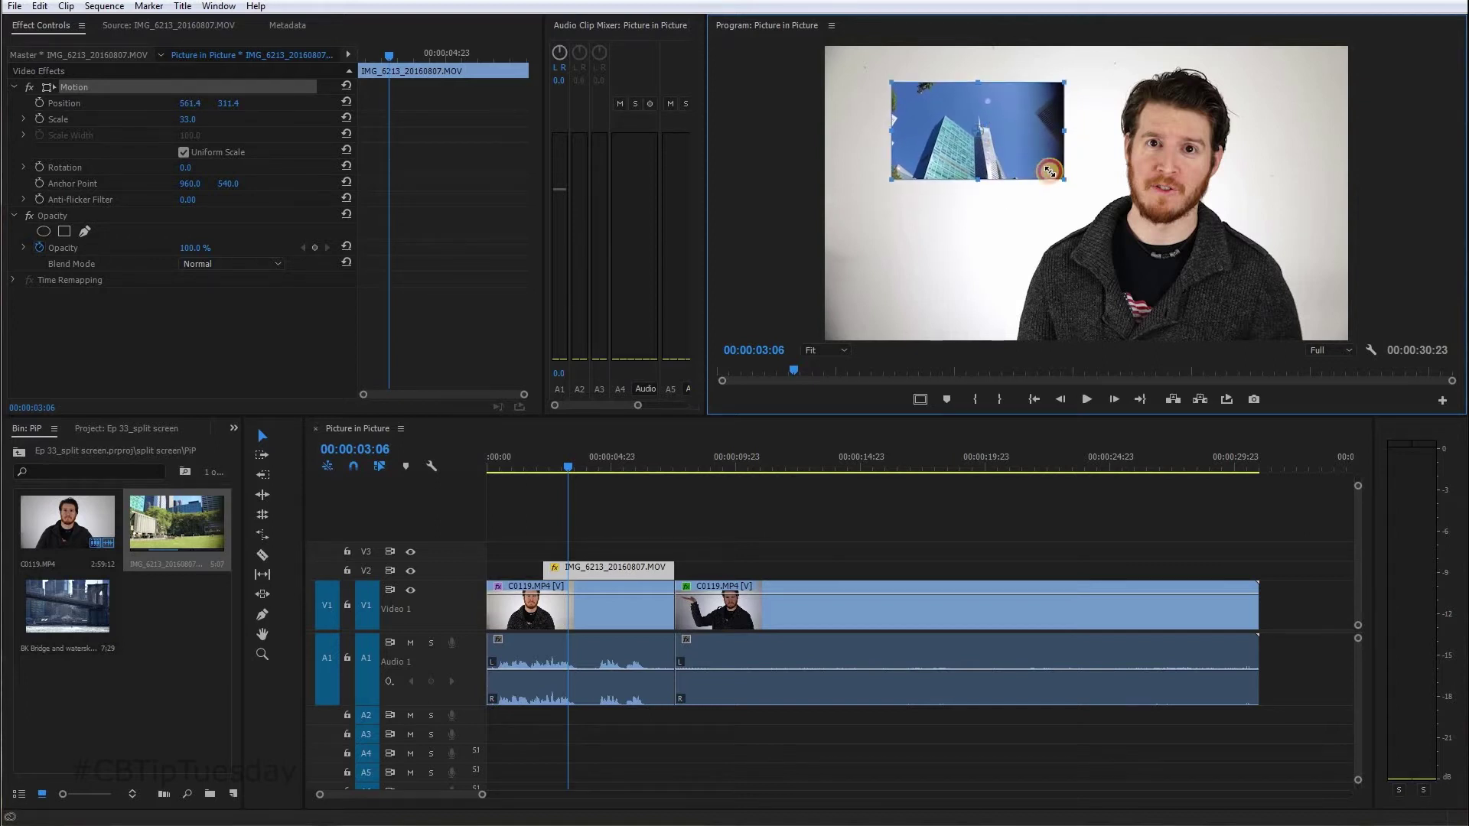
drag(1049, 171, 1012, 167)
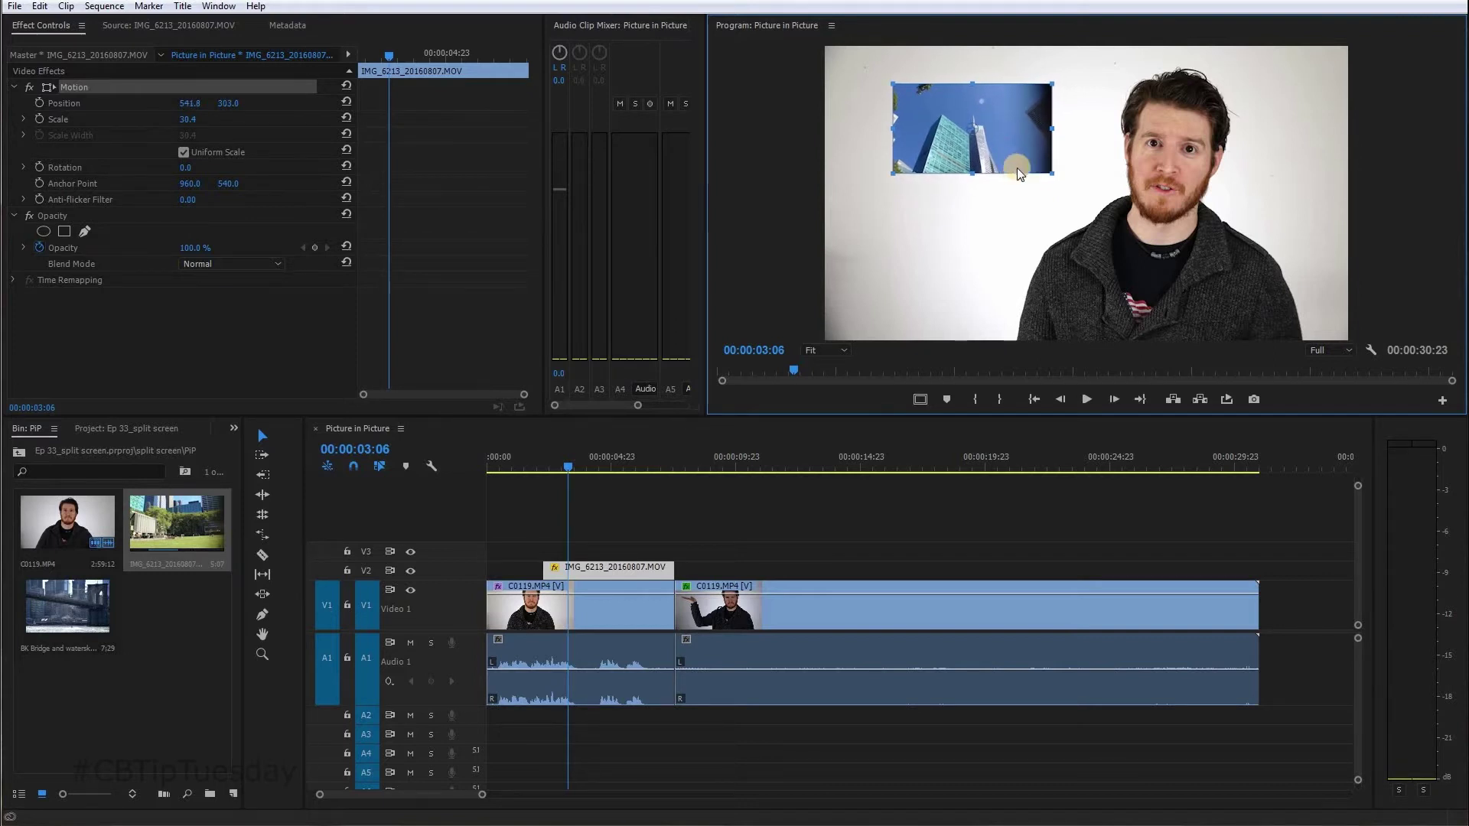
mouse_move(1064, 183)
mouse_down()
mouse_move(1037, 159)
mouse_move(1056, 171)
mouse_up()
Step: Shift the first C0119.MP4 clip's horizontal position to 952 and move the building overlay to about 508, 303
click(1047, 334)
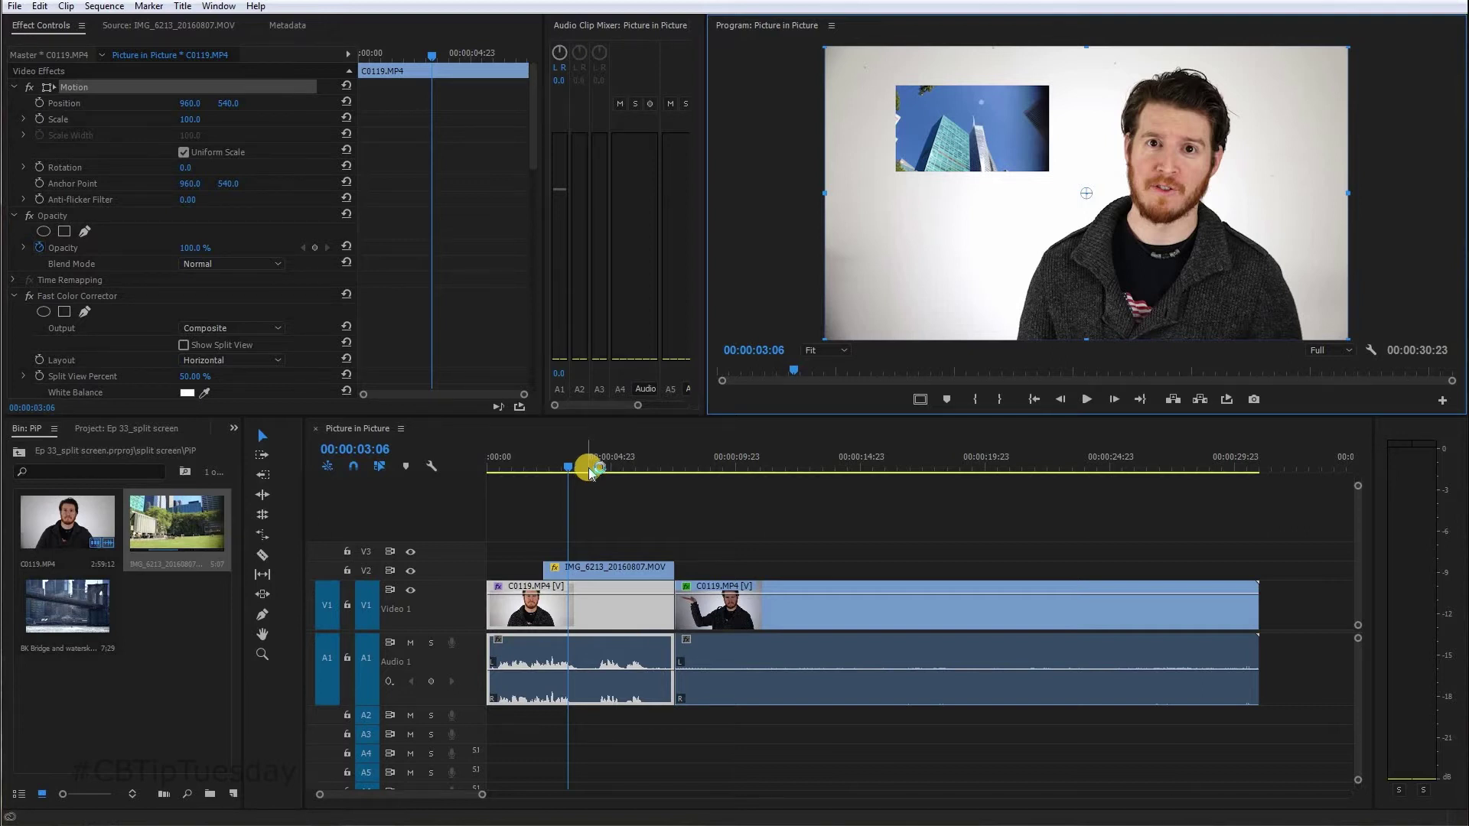
key(space)
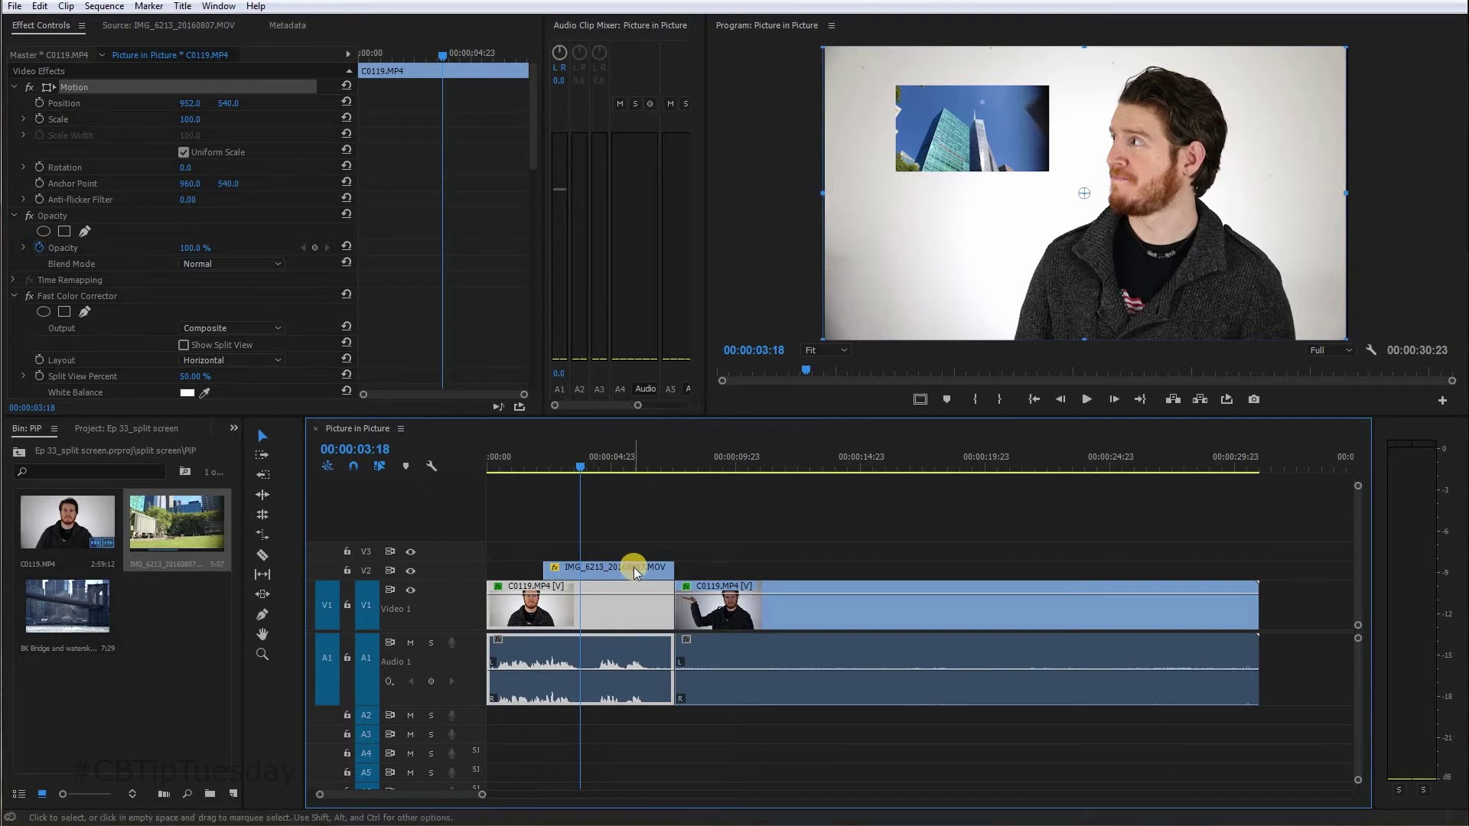
click(943, 162)
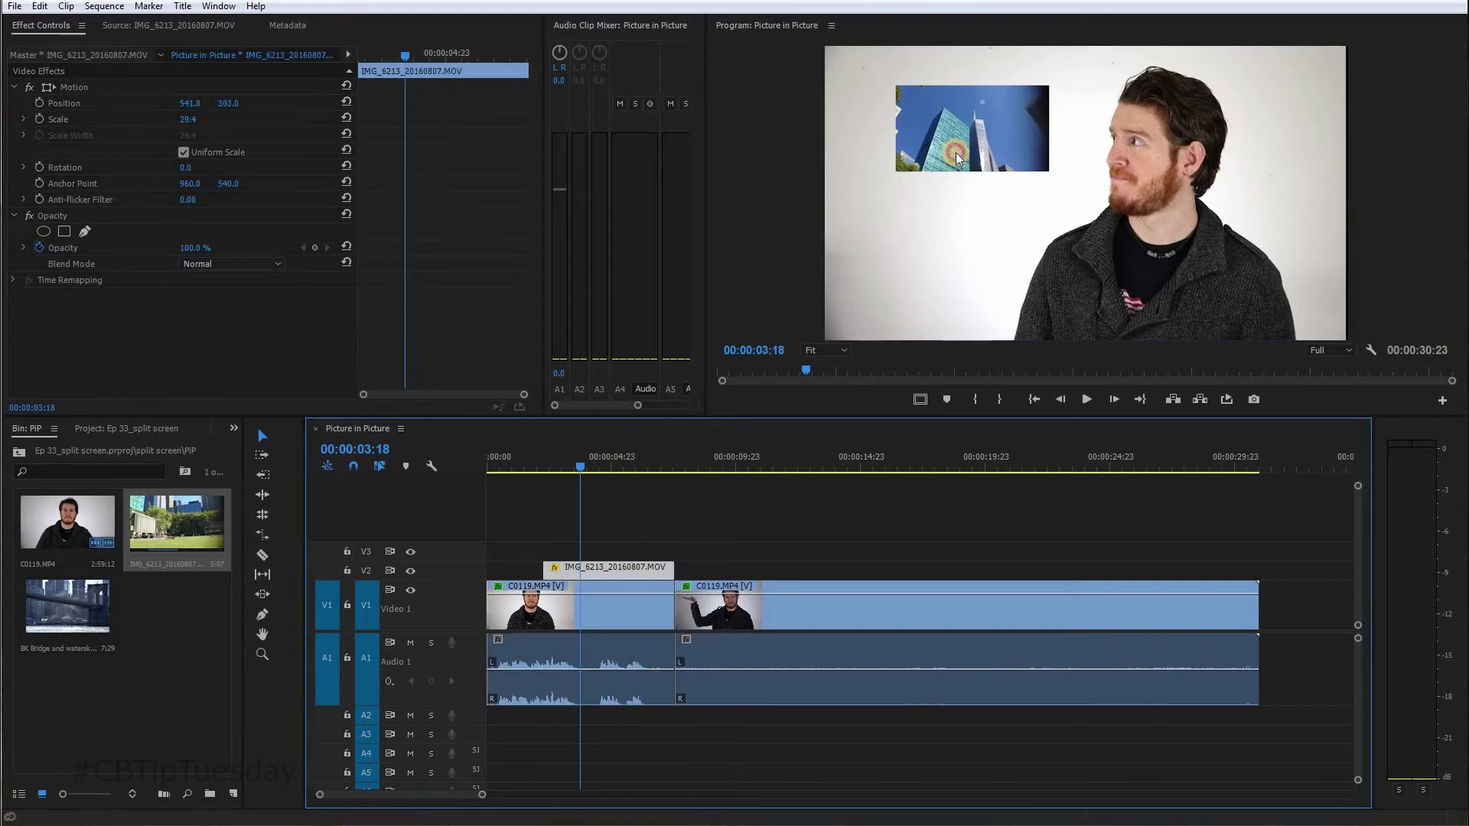
click(284, 81)
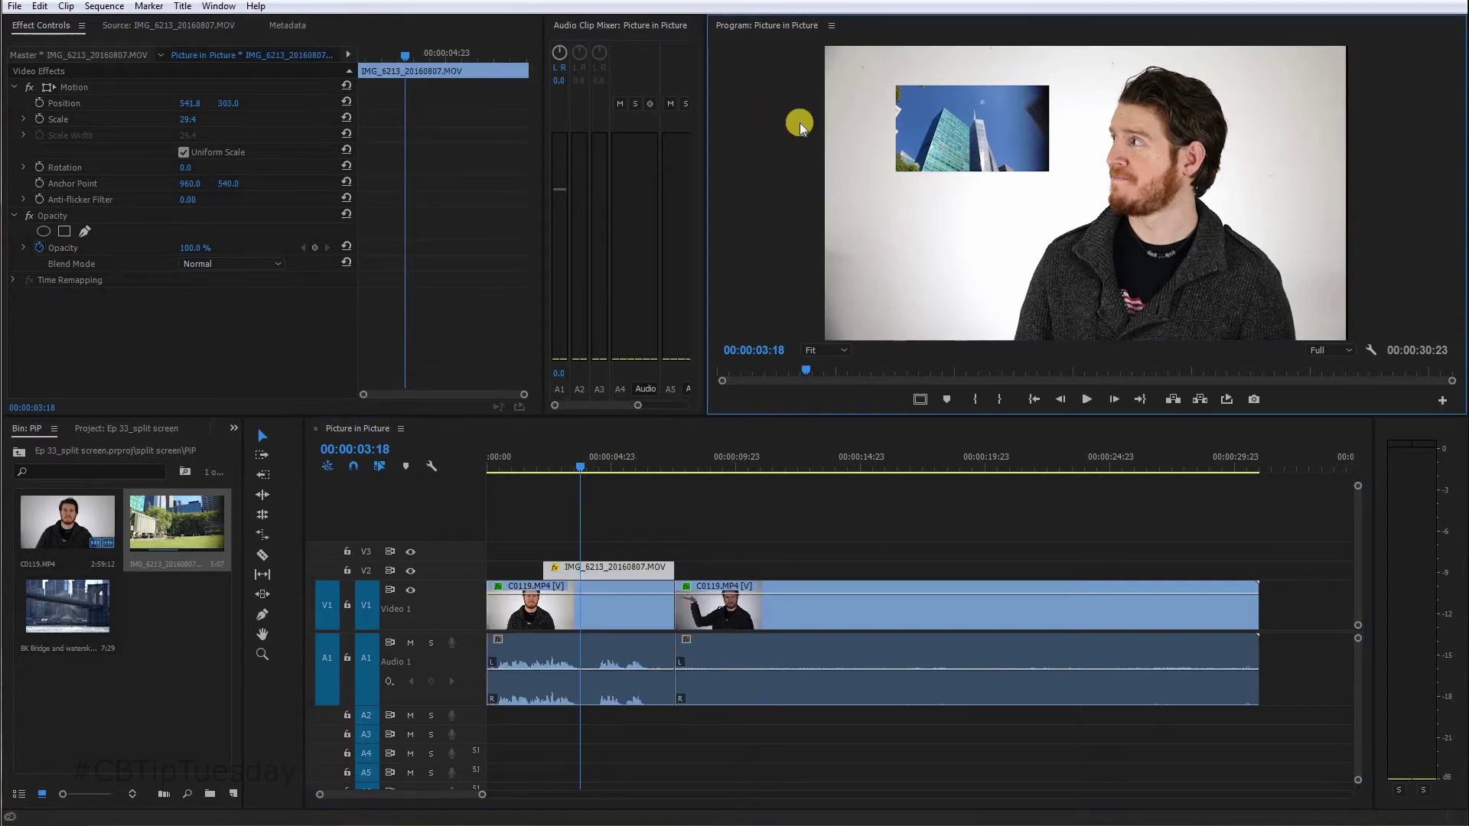
drag(927, 133, 918, 135)
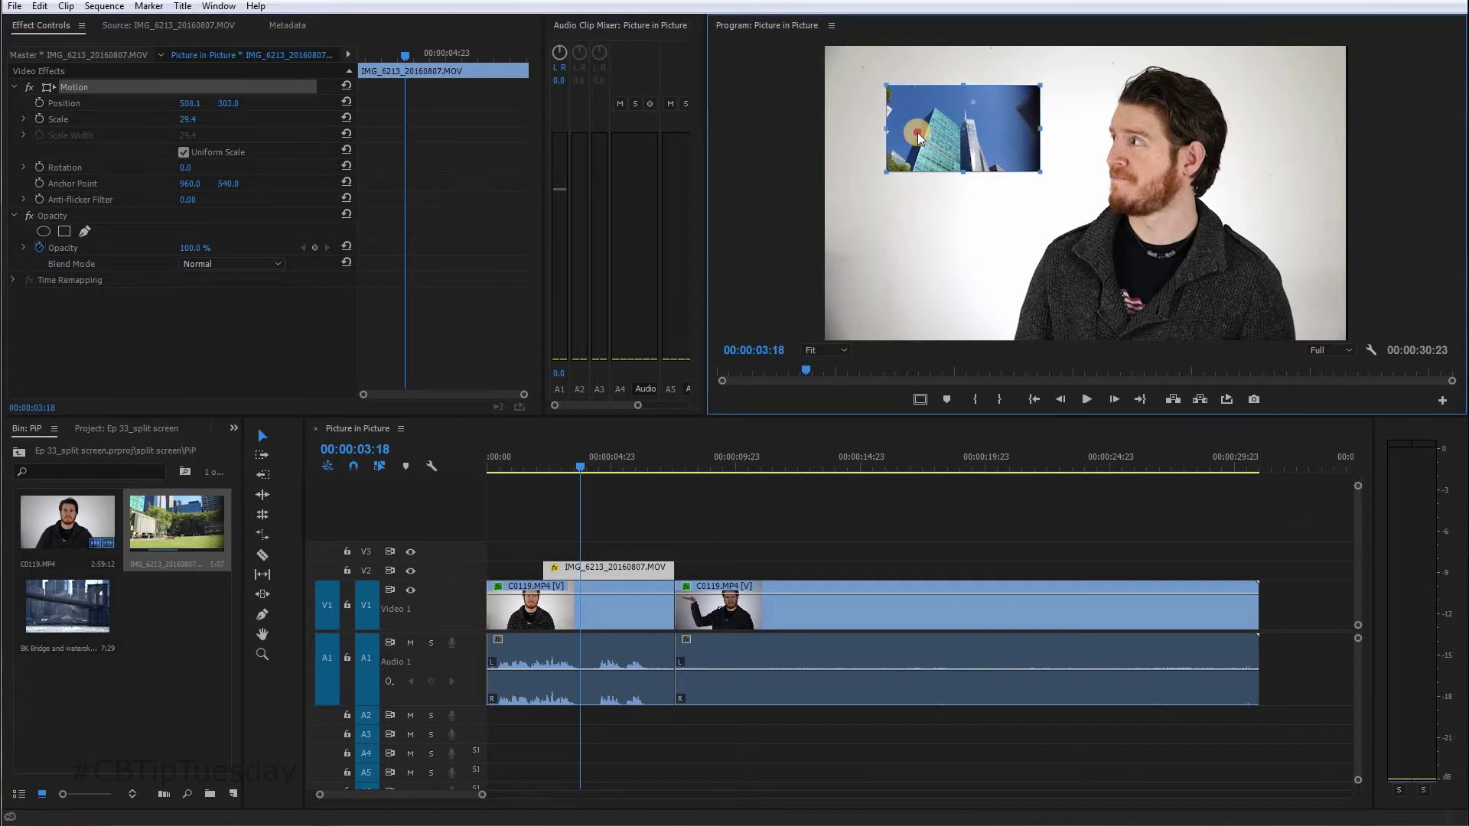
click(946, 260)
Step: Trim the building overlay to start at 00:00:03:02, add the default video transition at its start, and play it back
click(549, 459)
mouse_move(558, 462)
mouse_down()
mouse_move(576, 460)
mouse_move(563, 460)
mouse_up()
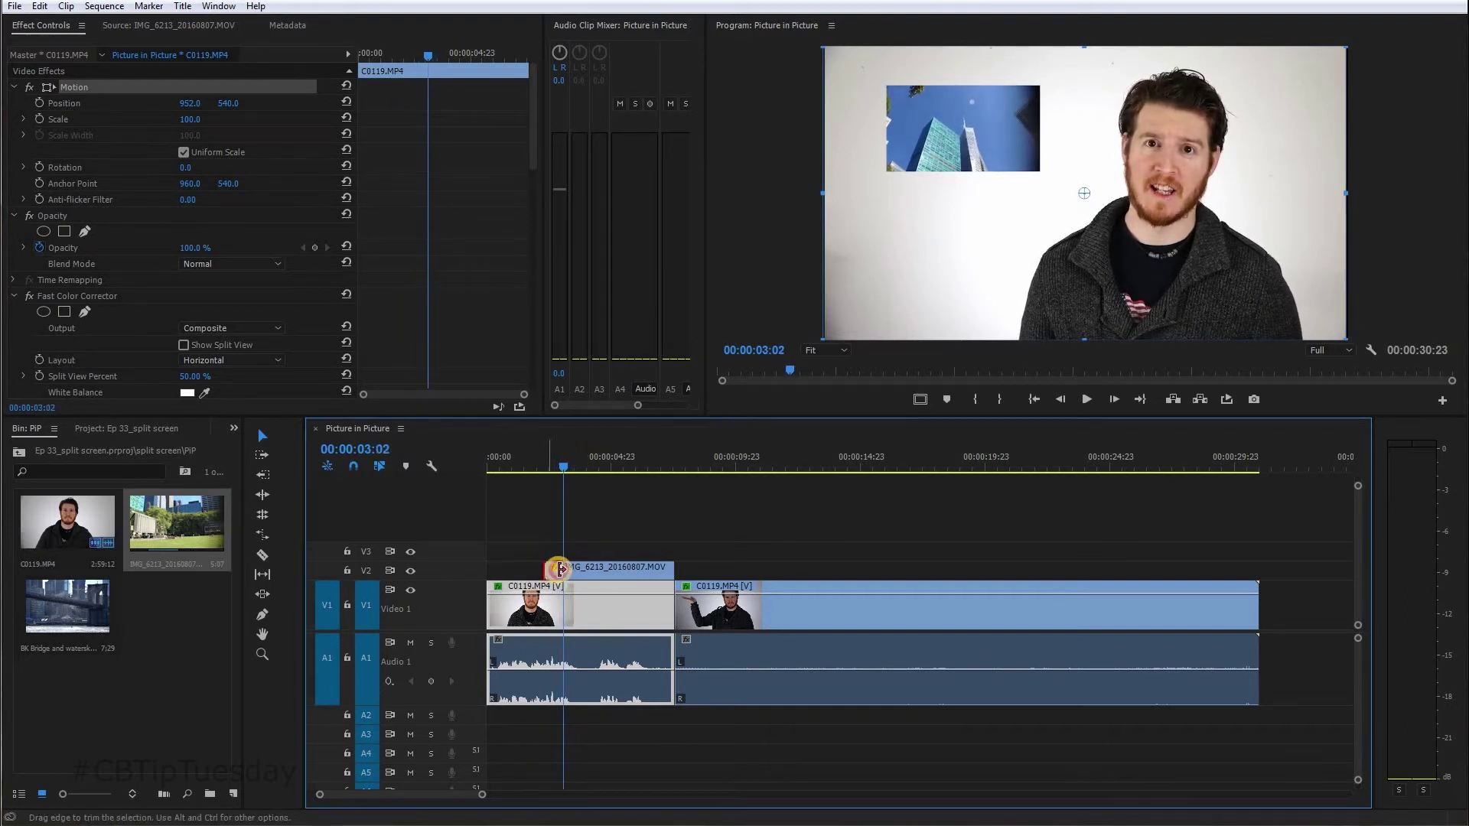
drag(561, 569, 565, 568)
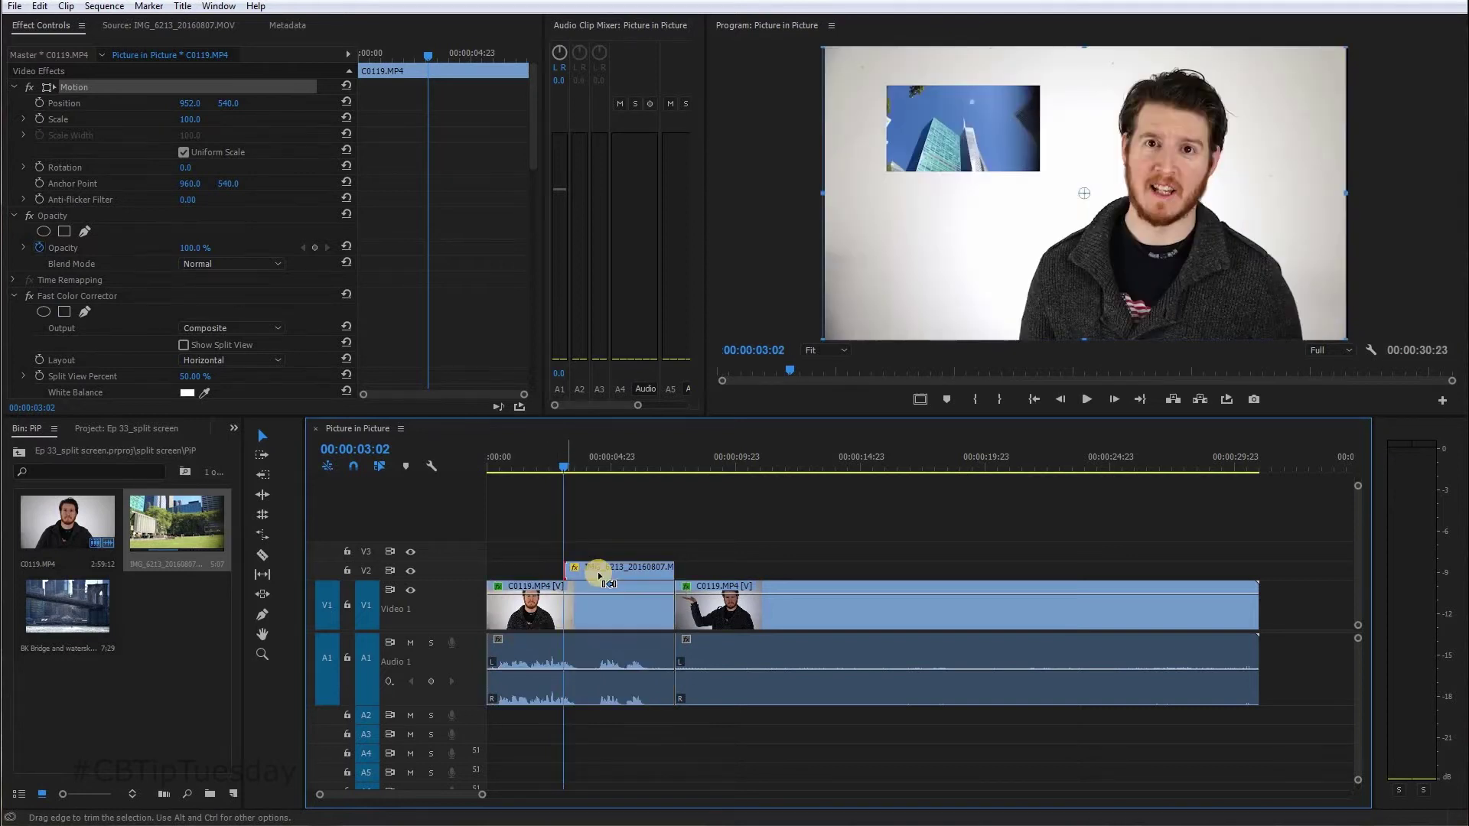
key(ctrl+d)
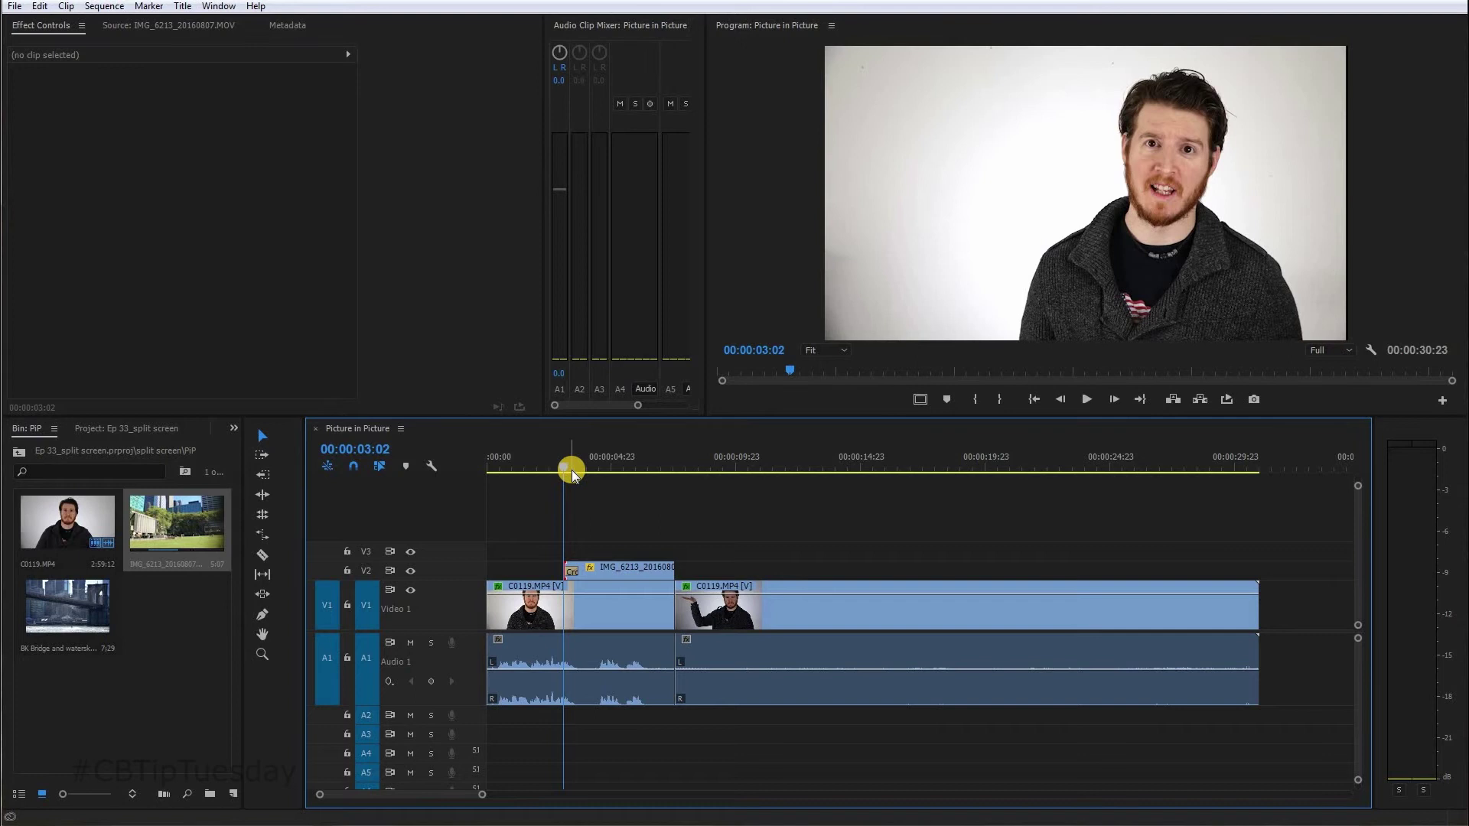
key(space)
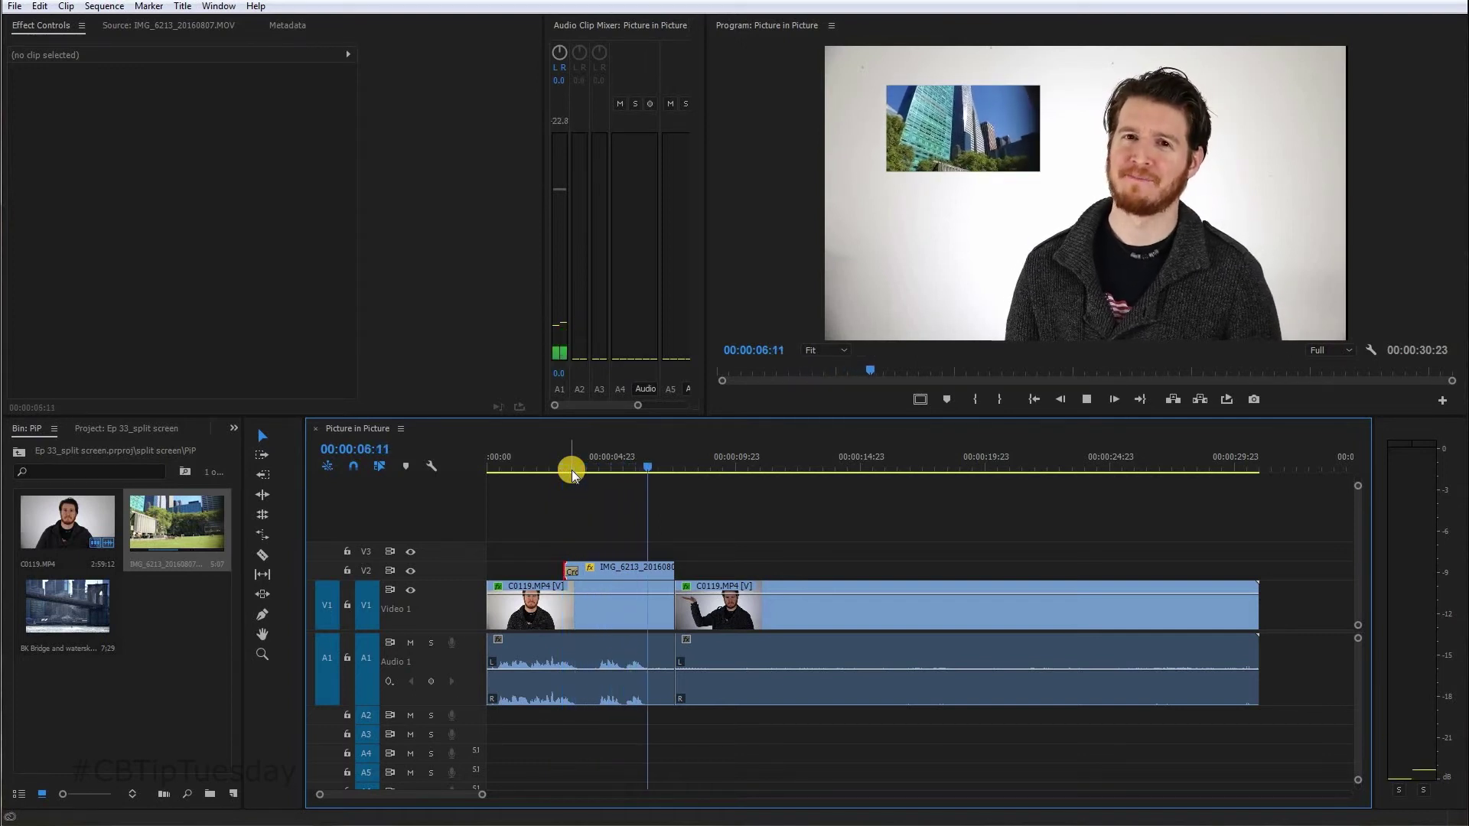
key(space)
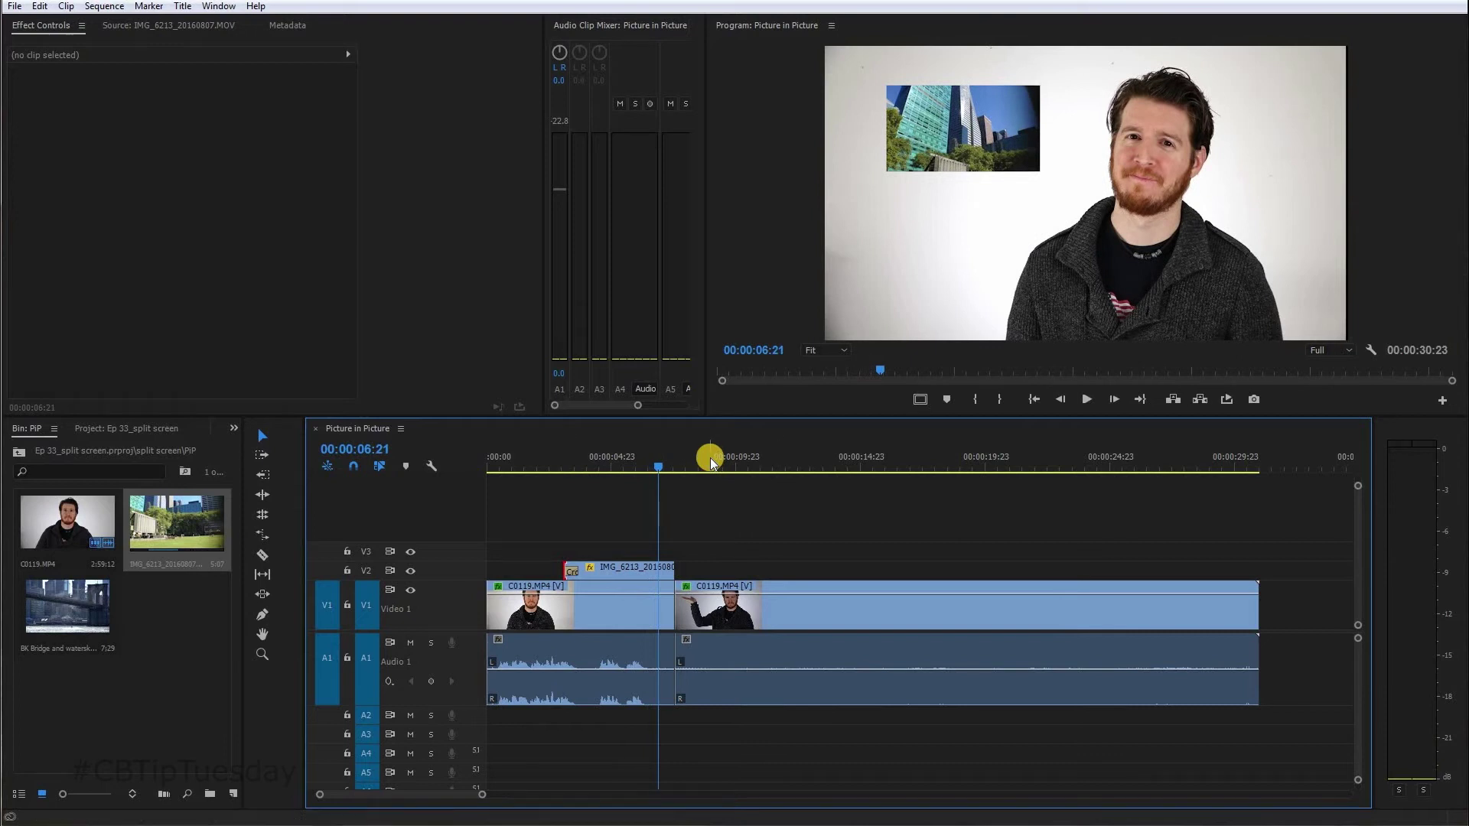
Step: Place BK Bridge and waterskier.jpg on V2 over the second C0119.MP4 clip, scaled to 19 and positioned at about 376, 419 above the hand
drag(710, 459, 826, 474)
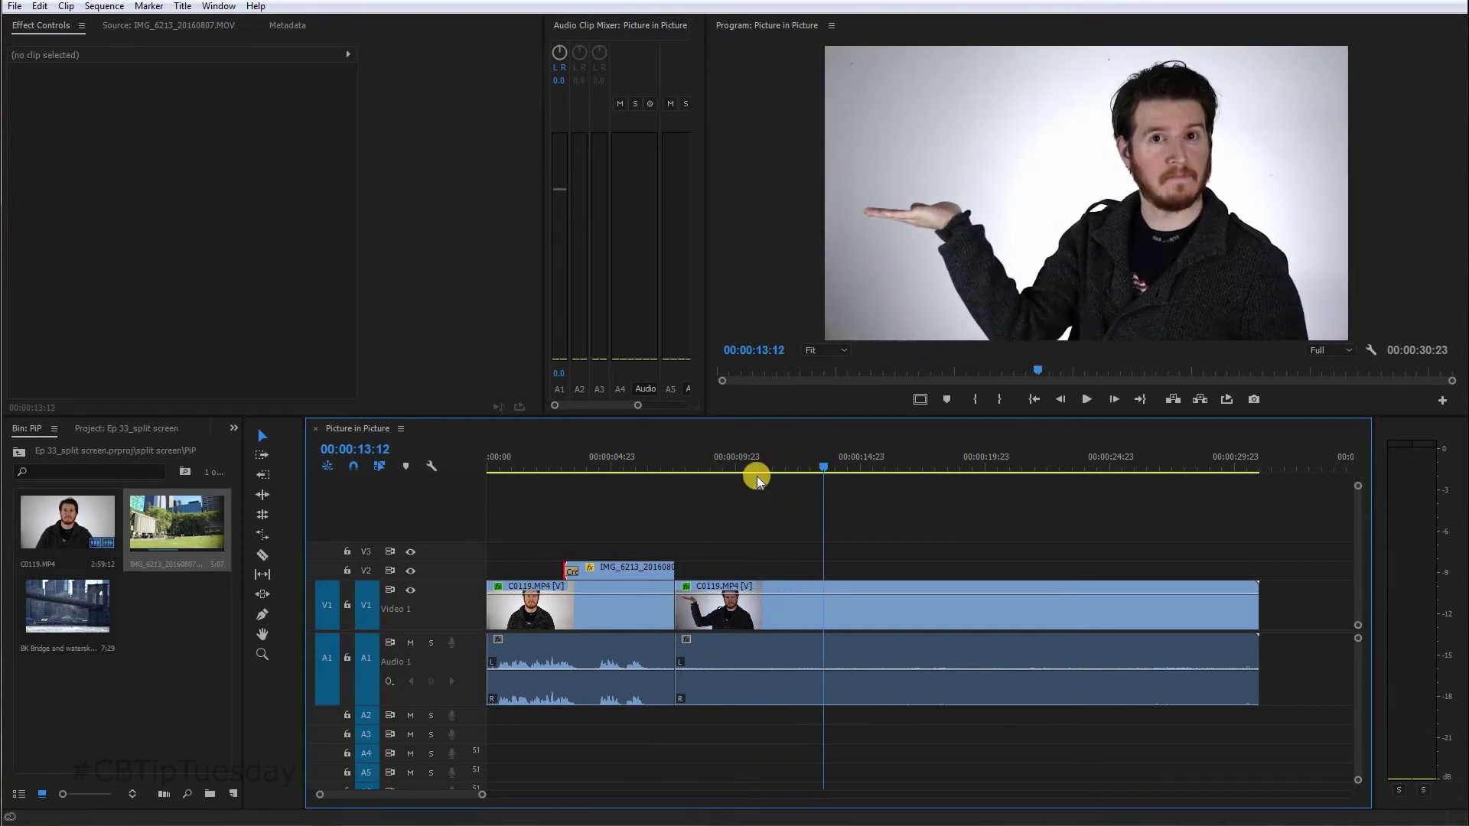
drag(93, 605, 829, 551)
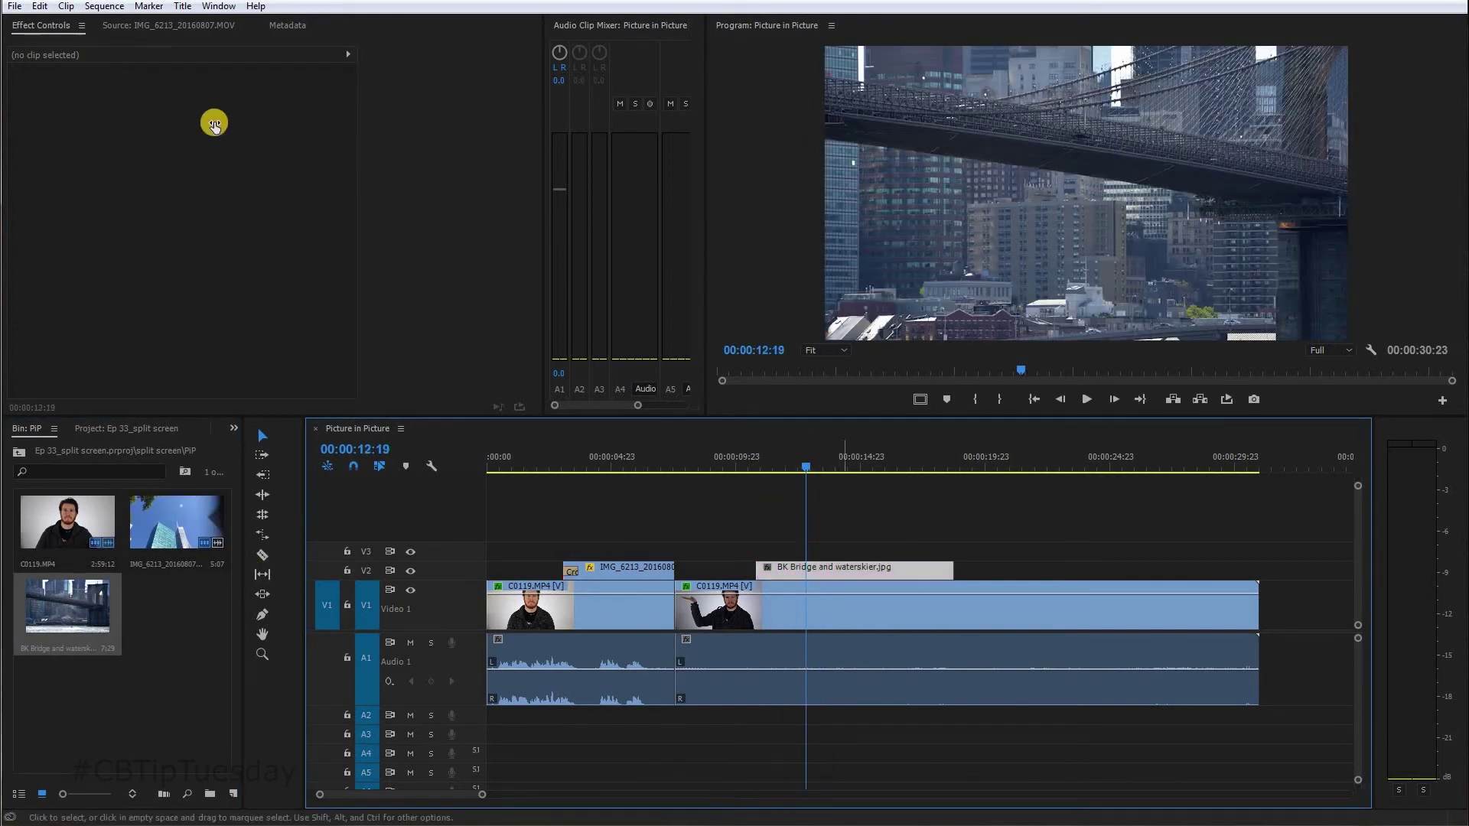
drag(187, 122, 107, 165)
click(1039, 197)
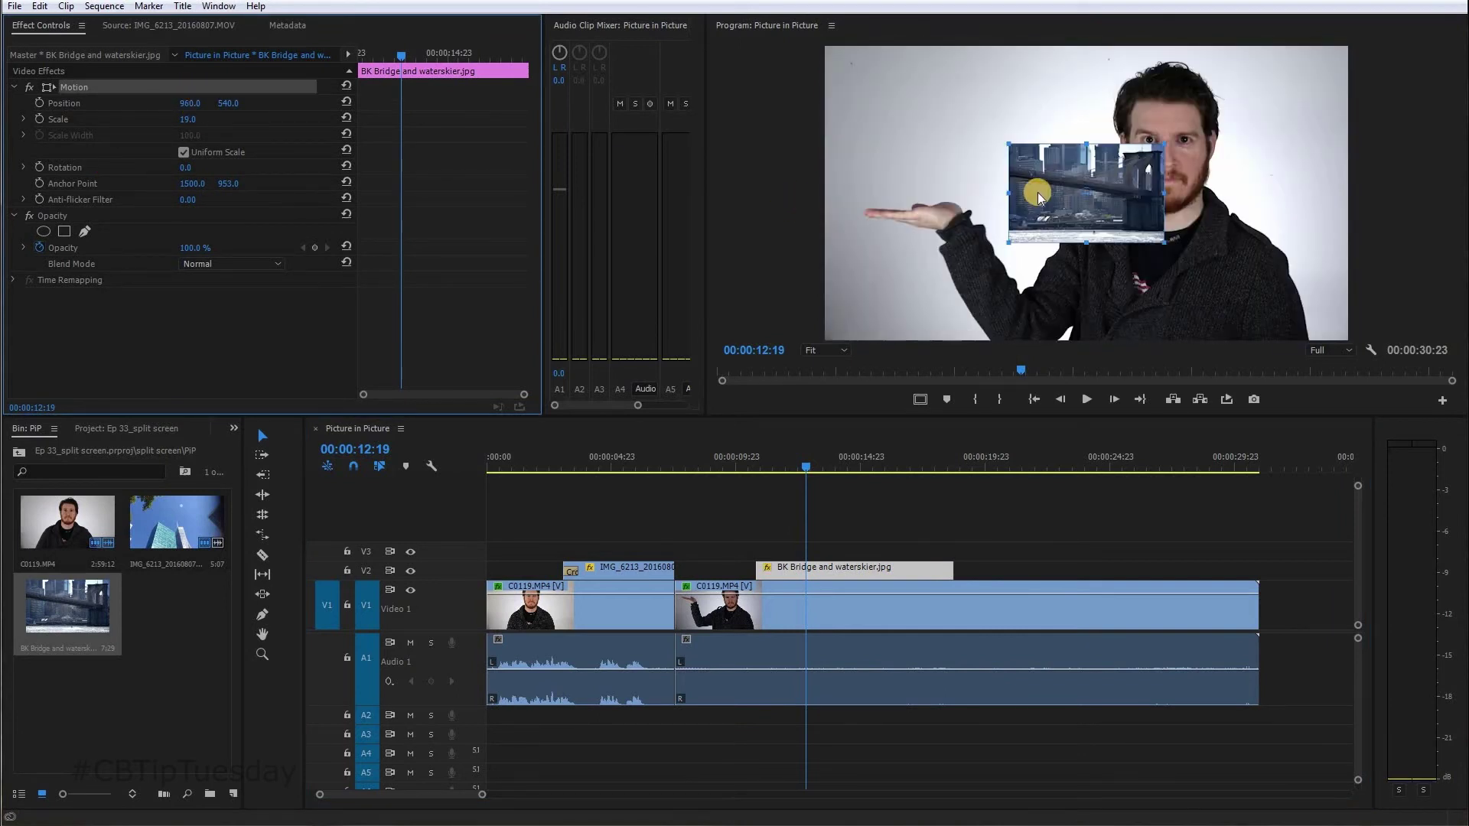
drag(942, 166, 887, 164)
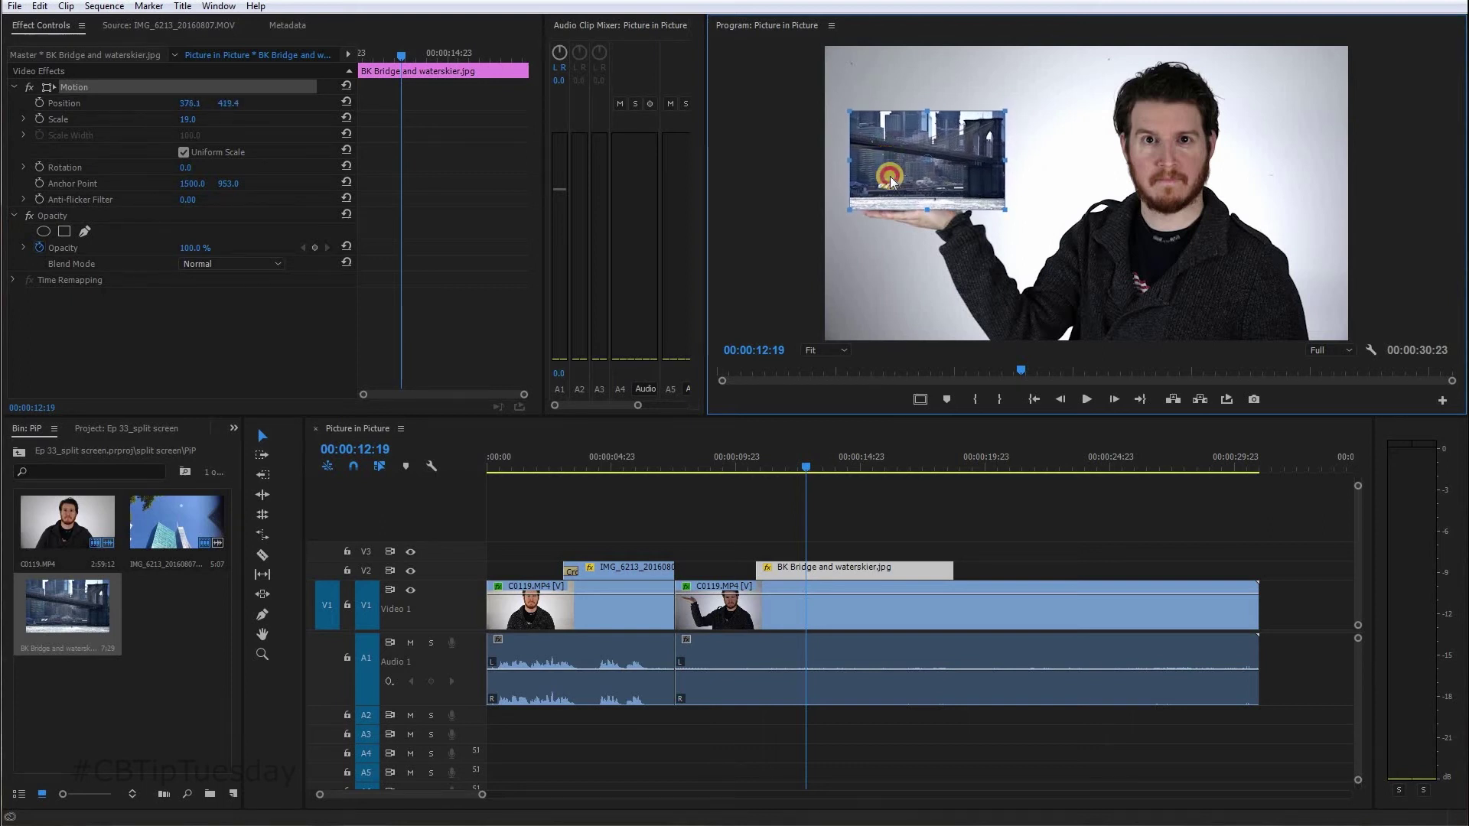
click(907, 257)
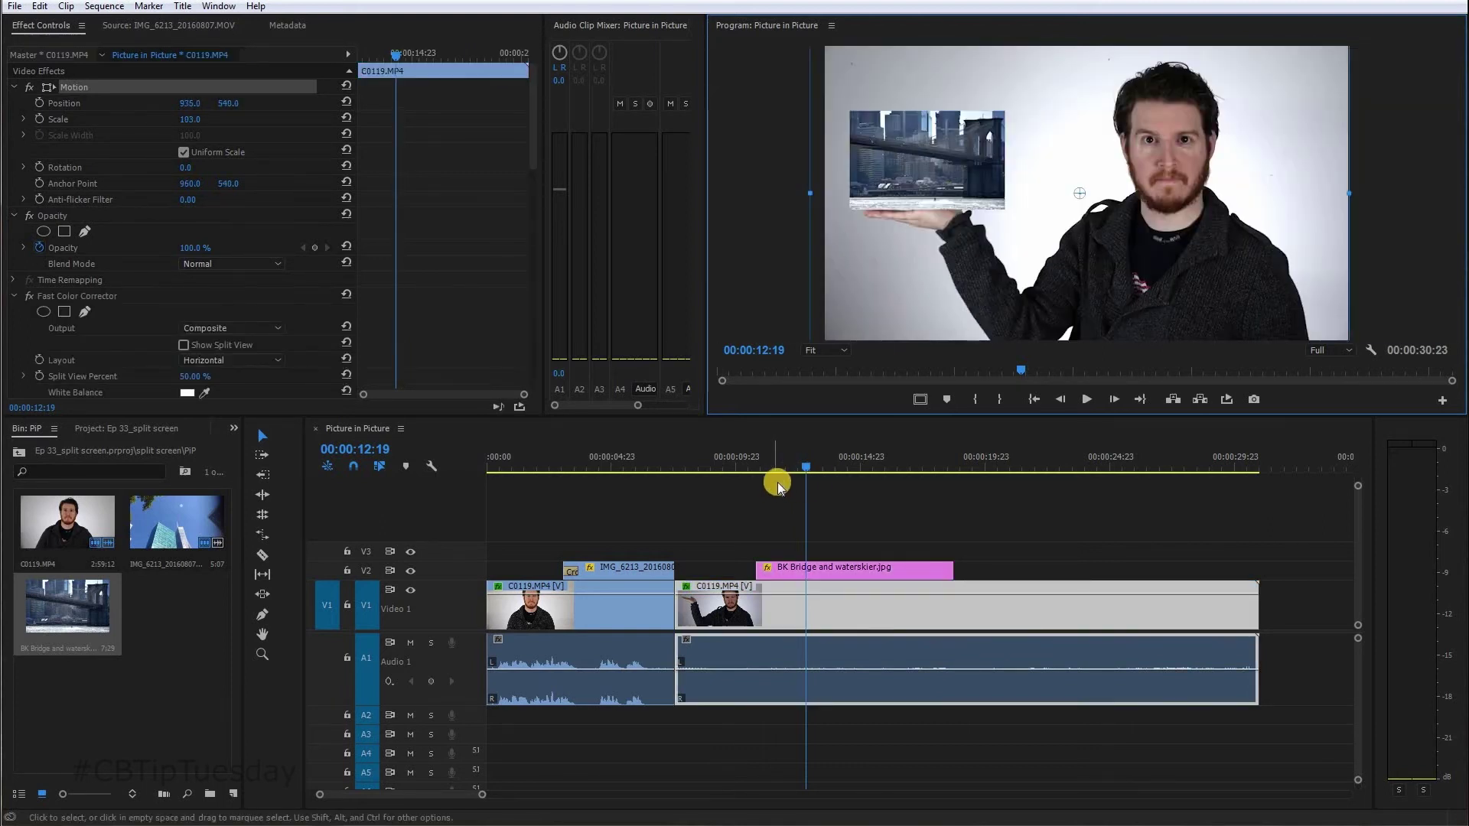
Step: Trim the bridge image to the raised-hand section, from 00:00:12:00 to about 00:00:16
key(space)
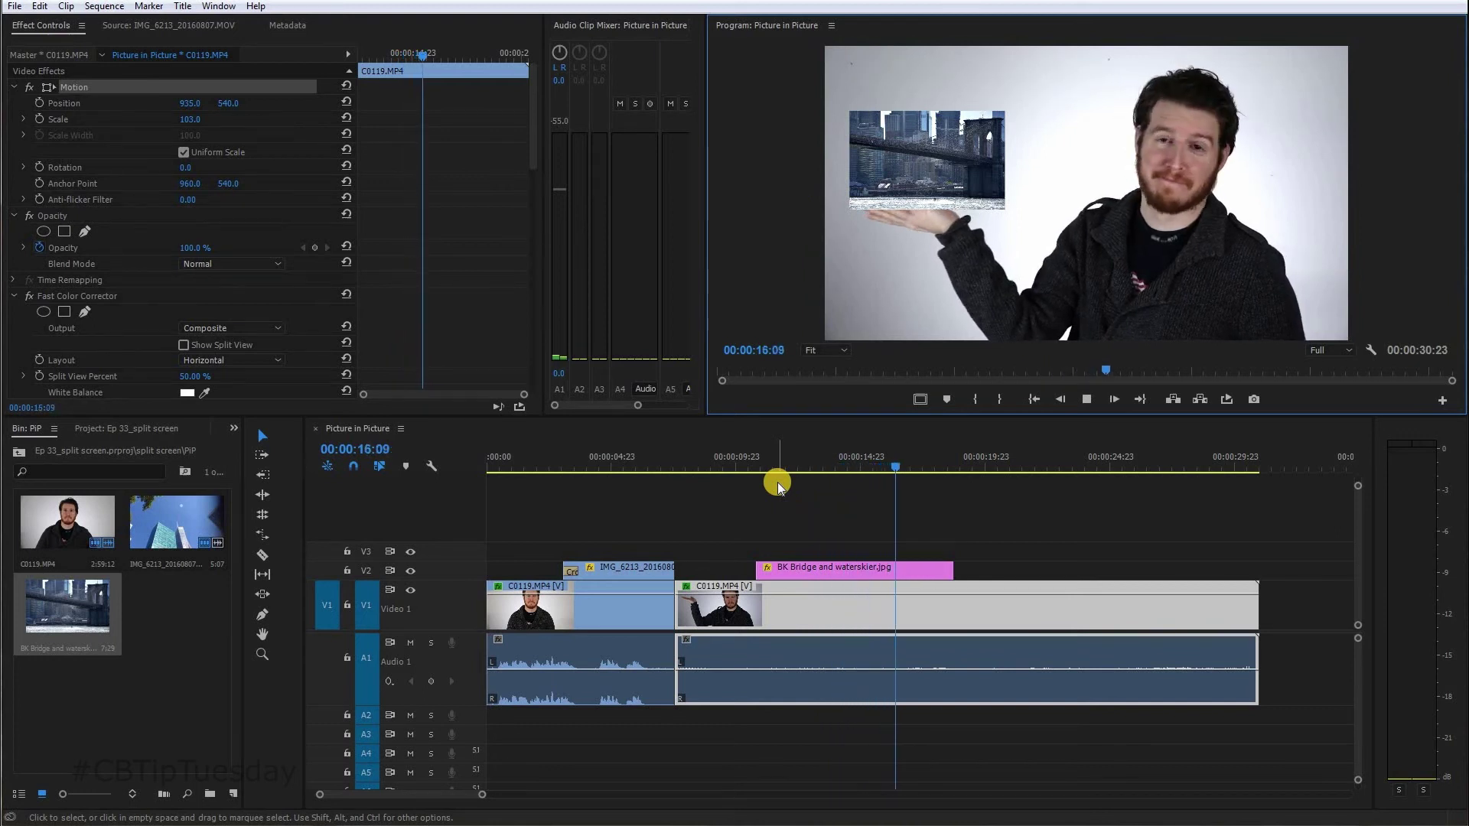
key(space)
drag(959, 569, 892, 568)
drag(734, 459, 786, 474)
drag(758, 570, 785, 570)
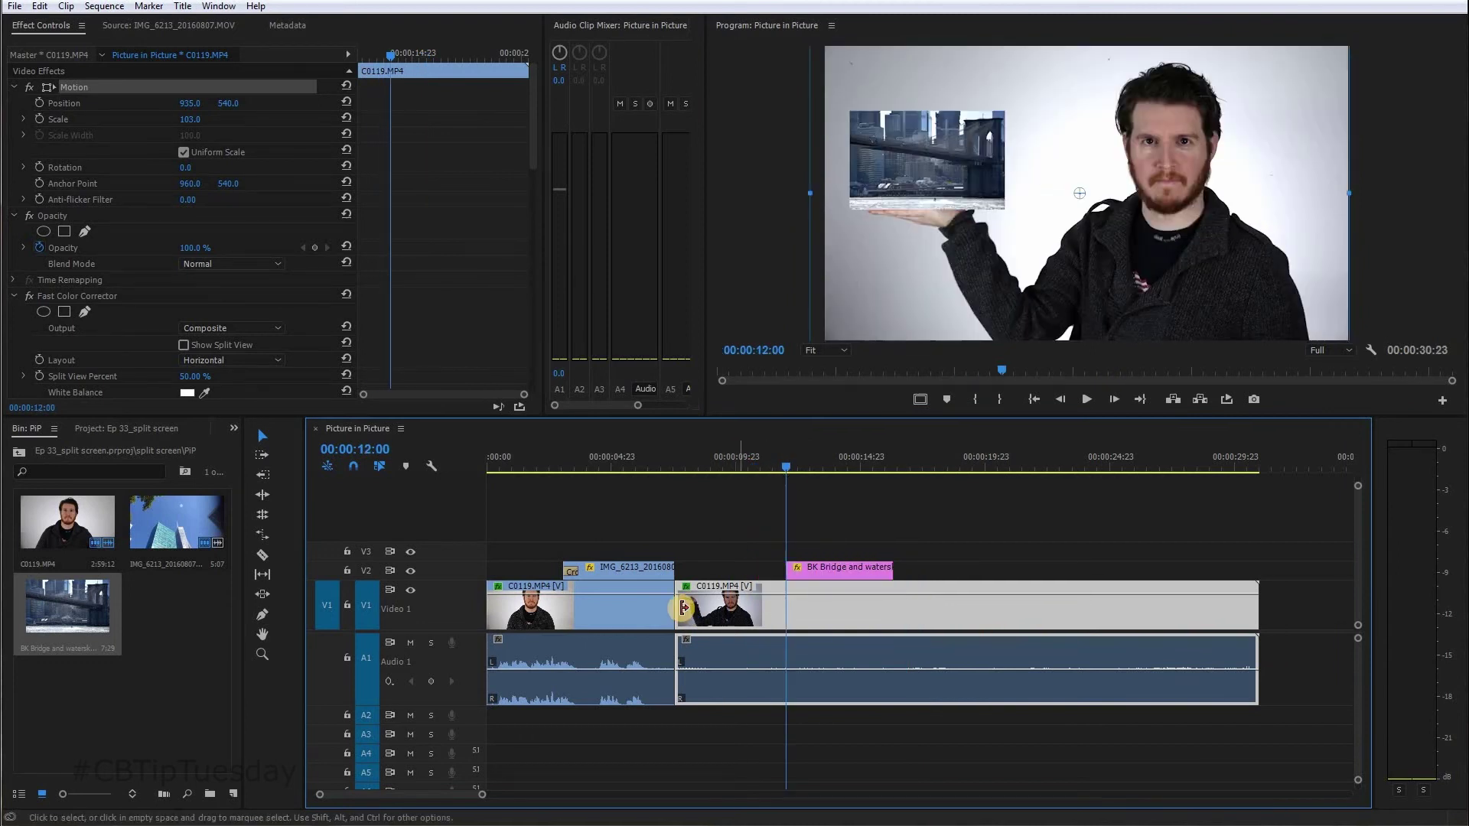
Step: Trim the second C0119.MP4 clip to start at 00:00:12:00 and add the default transition at the end of the bridge image
drag(677, 605, 785, 612)
click(895, 573)
key(space)
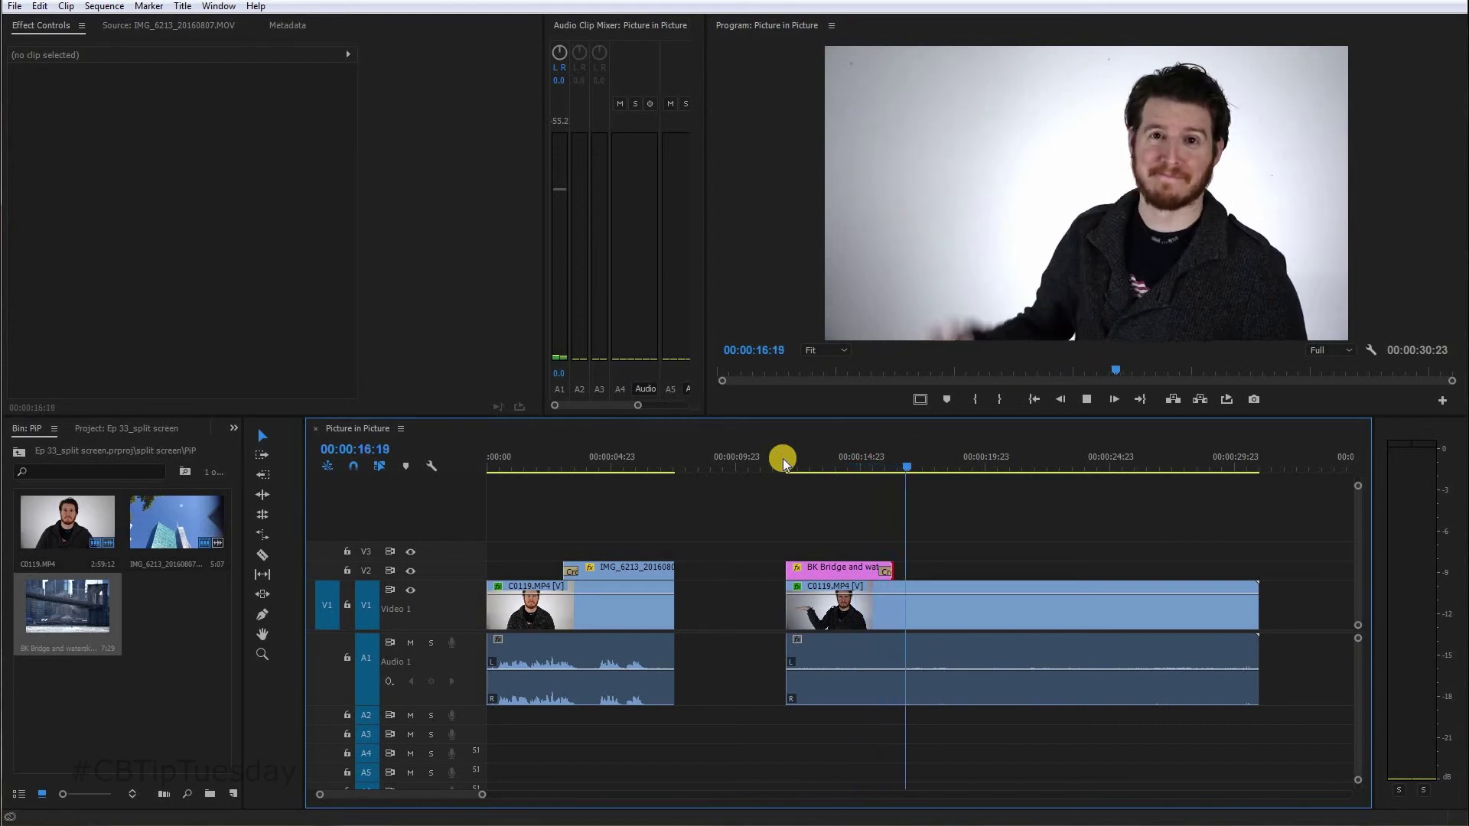
key(space)
click(596, 459)
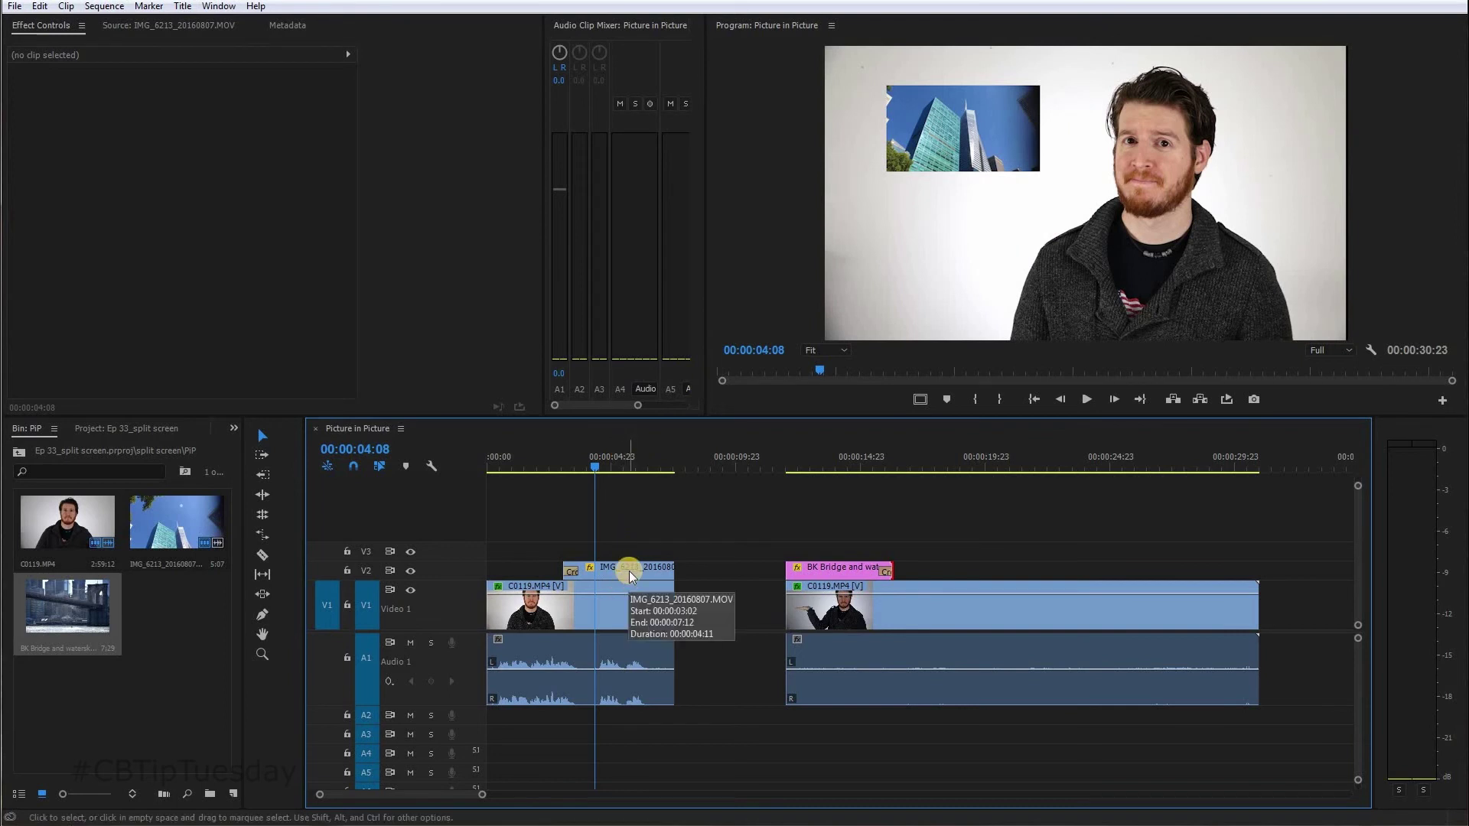
Step: Move the BK Bridge and waterskier.jpg clip to V3 above the building overlay, starting at about 00:00:04:08
click(629, 570)
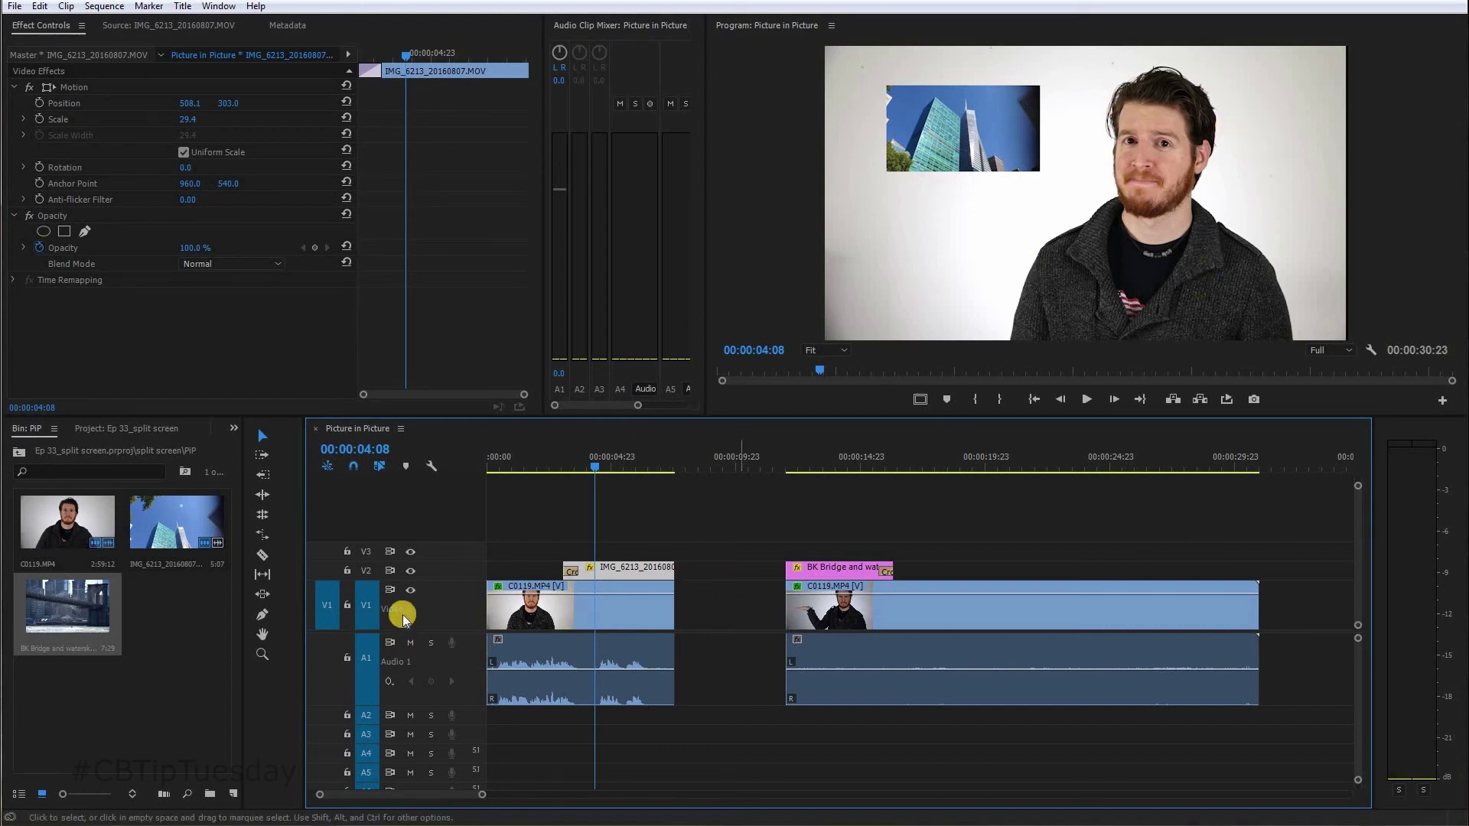
click(636, 602)
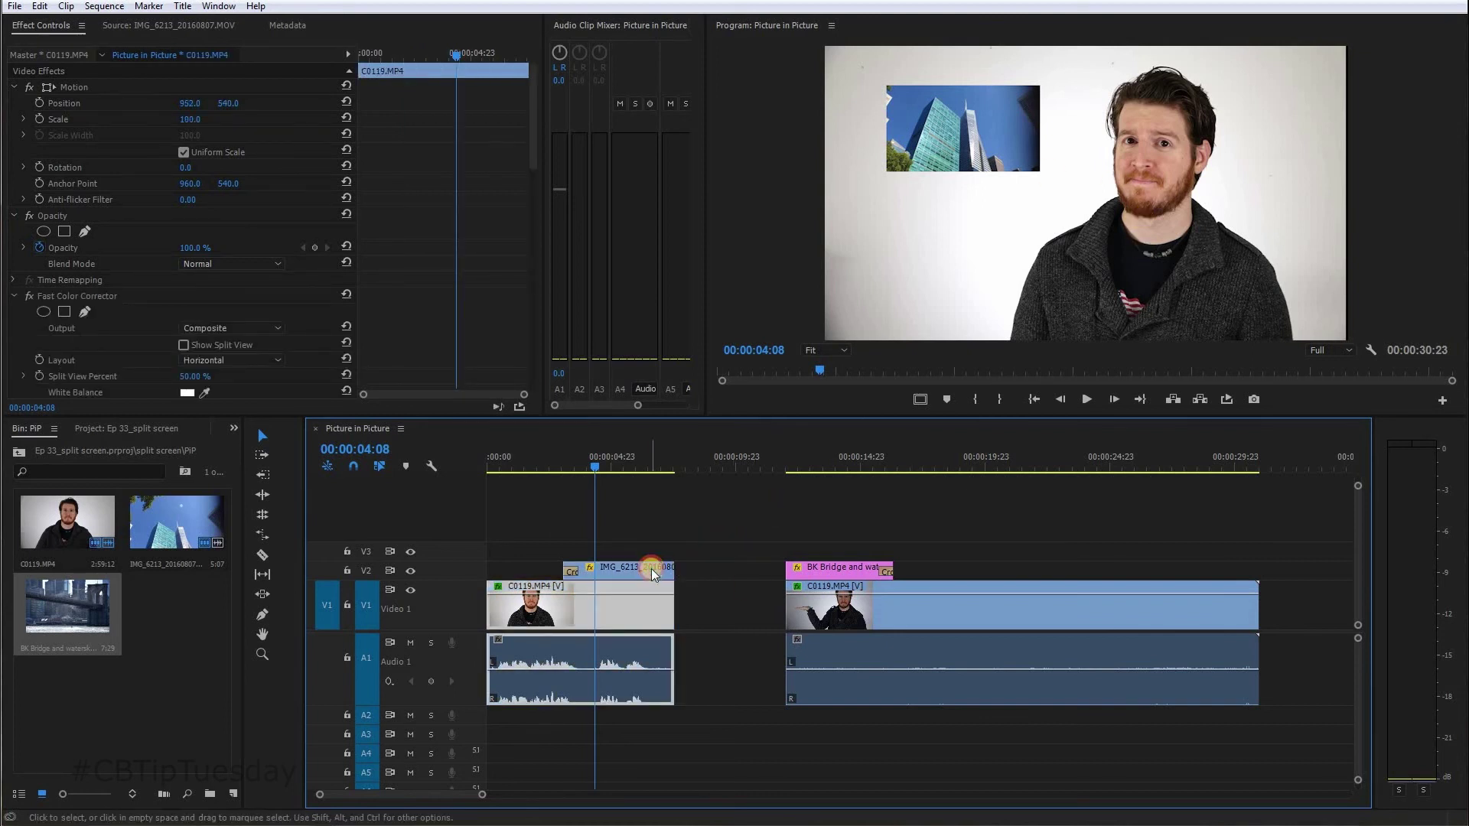
click(650, 567)
drag(795, 572, 615, 457)
click(653, 551)
click(655, 554)
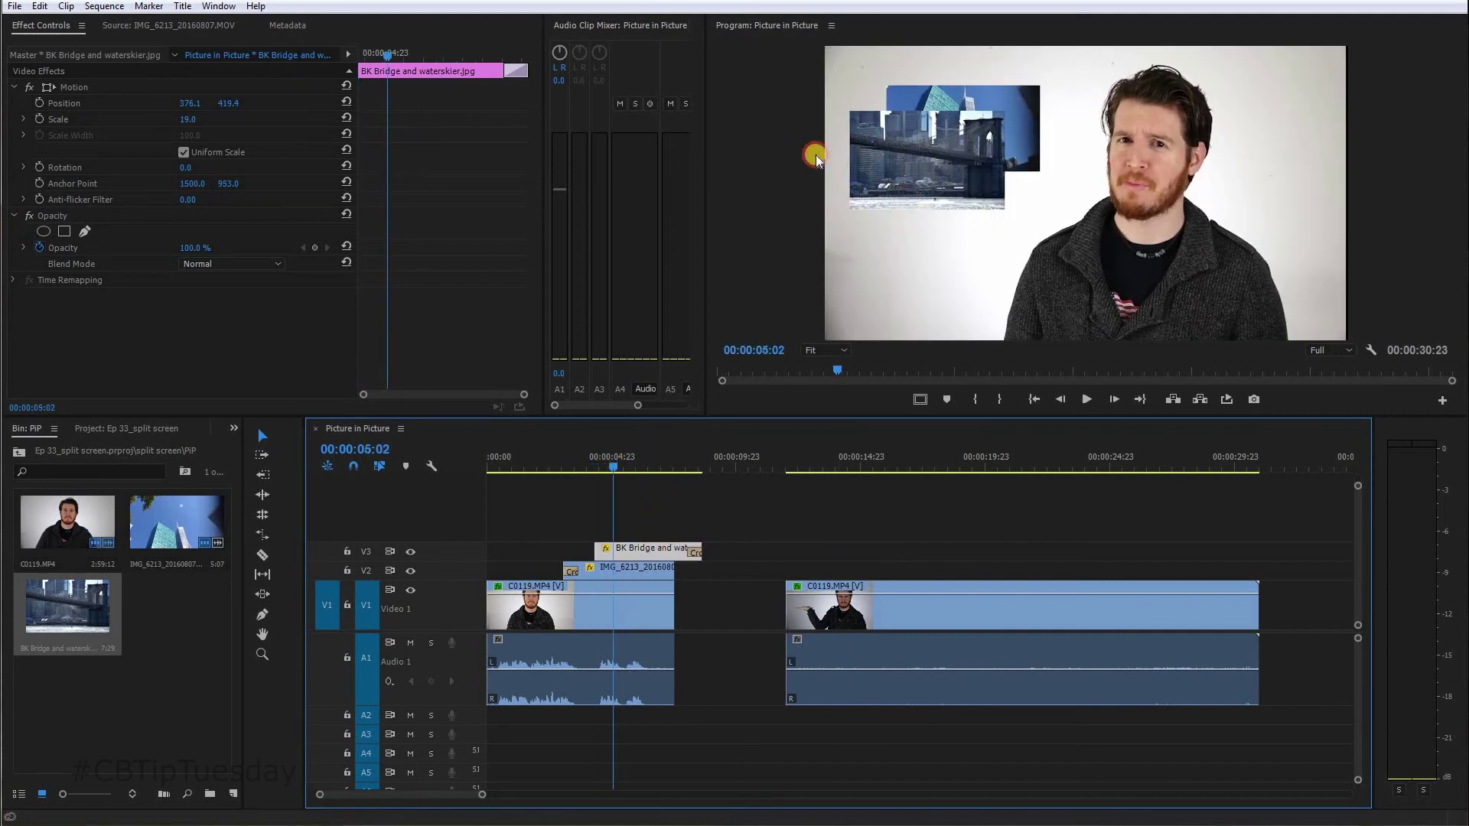
Step: Reposition the bridge image directly below the building overlay in the frame, at about 511, 728
click(967, 182)
drag(1016, 164, 924, 267)
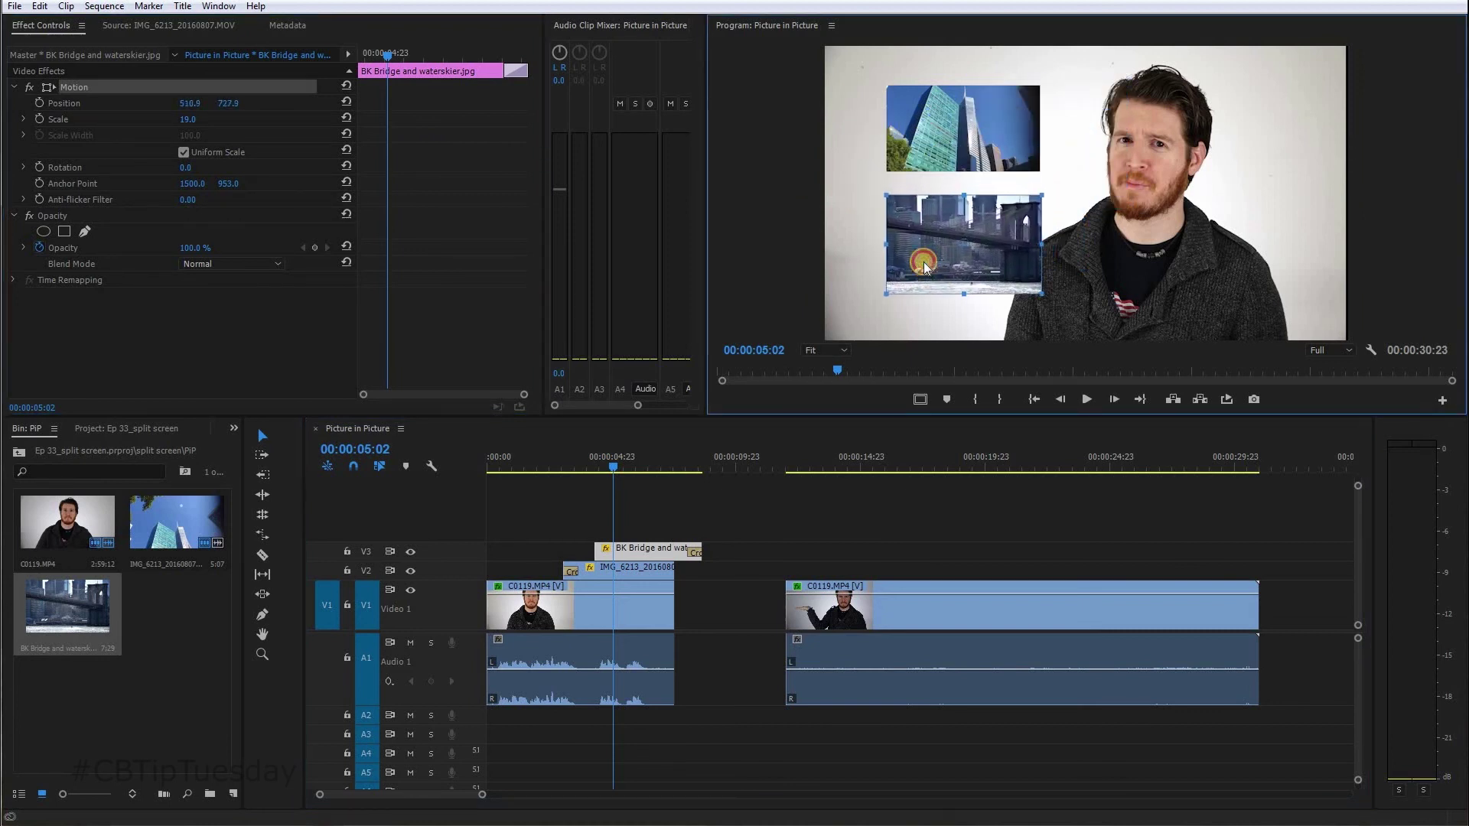
click(942, 511)
Step: Add the default video transition at the start of the bridge image on V3 and play back the stacked overlays
click(598, 551)
key(ctrl+d)
click(547, 463)
key(space)
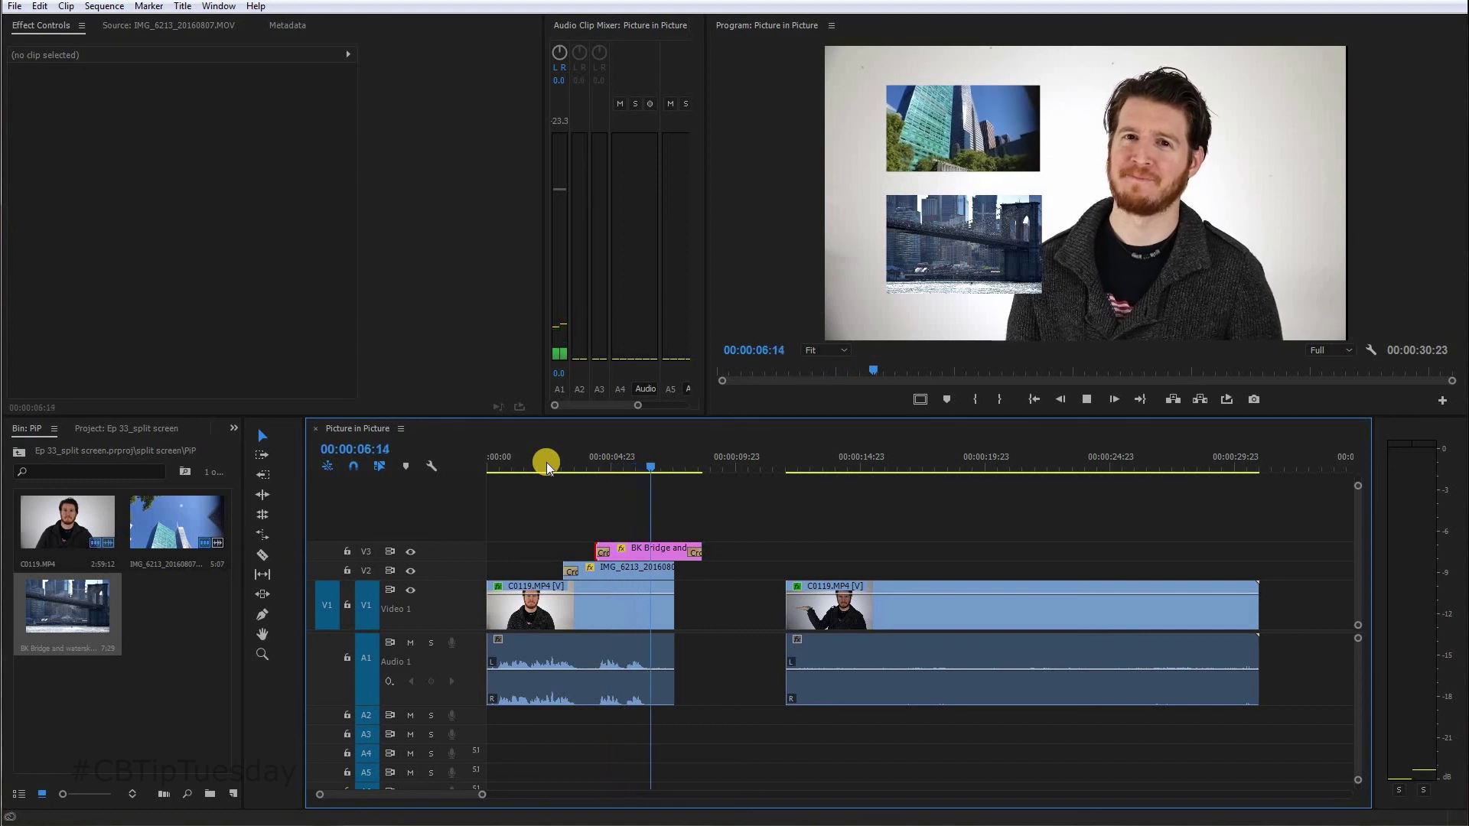
key(space)
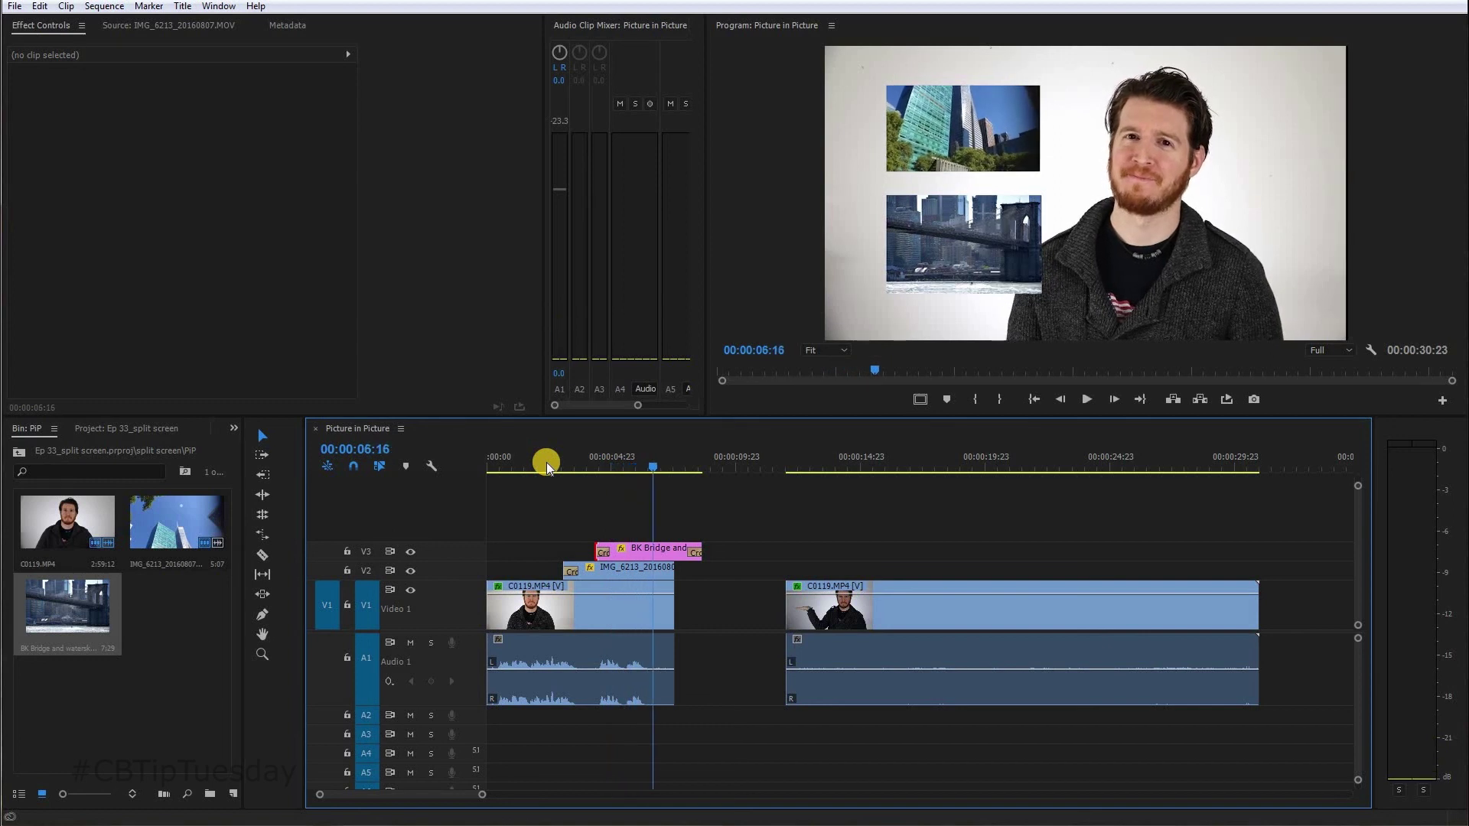